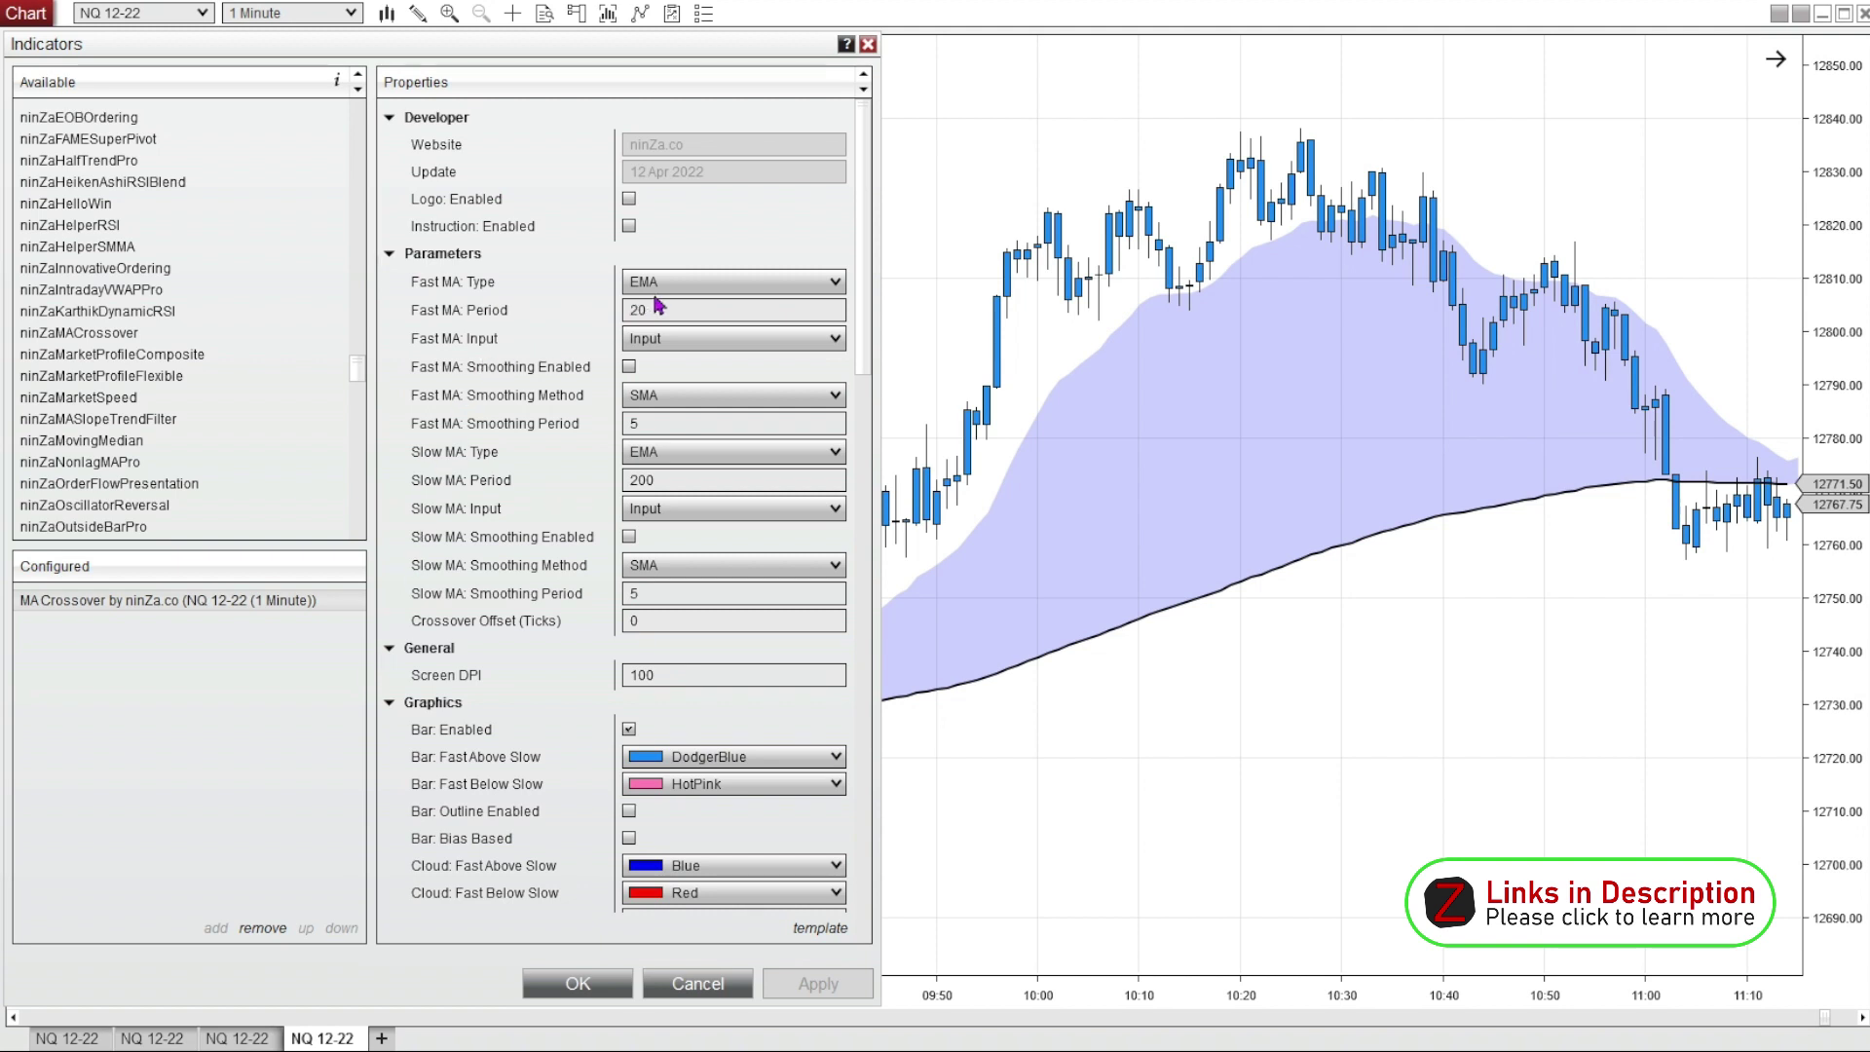
Set the MA Crossover's fast MA type to LinReg and its slow MA to SMA with period 50, and apply.
{"action": "left_click", "coordinate": [711, 283]}
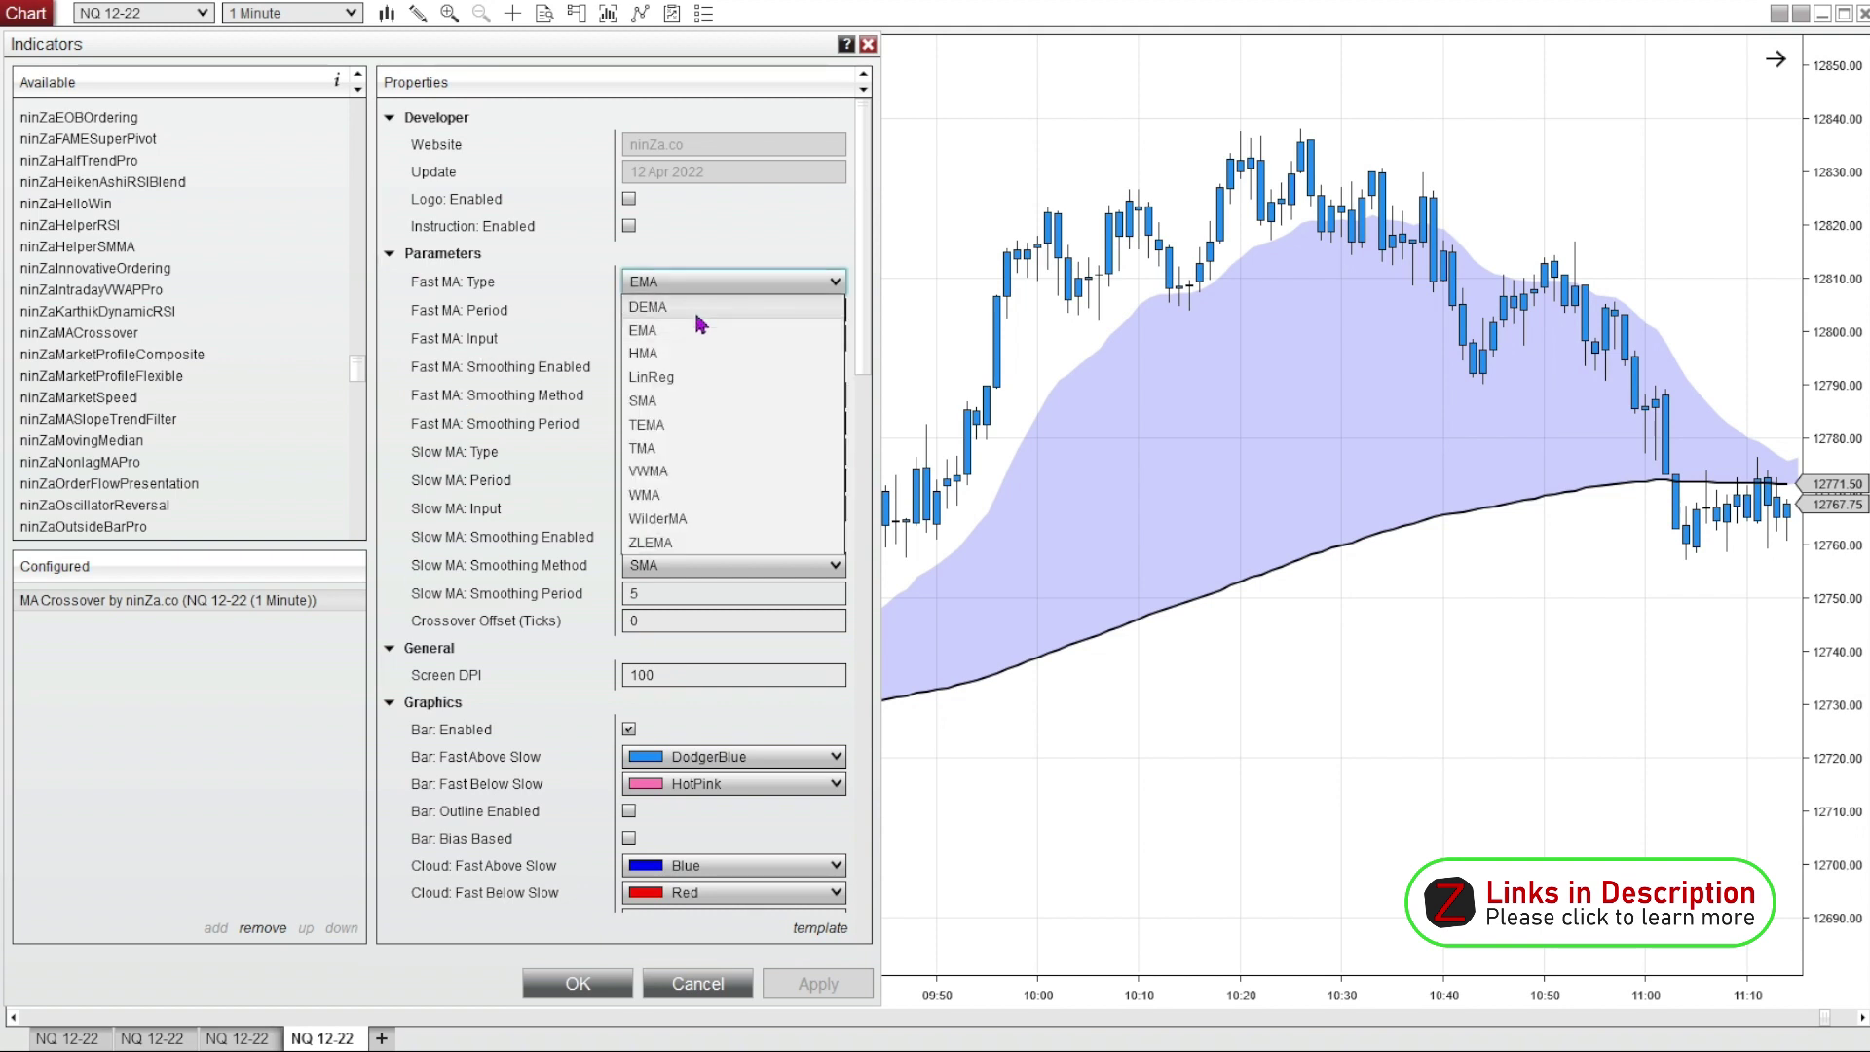
{"action": "left_click", "coordinate": [688, 371]}
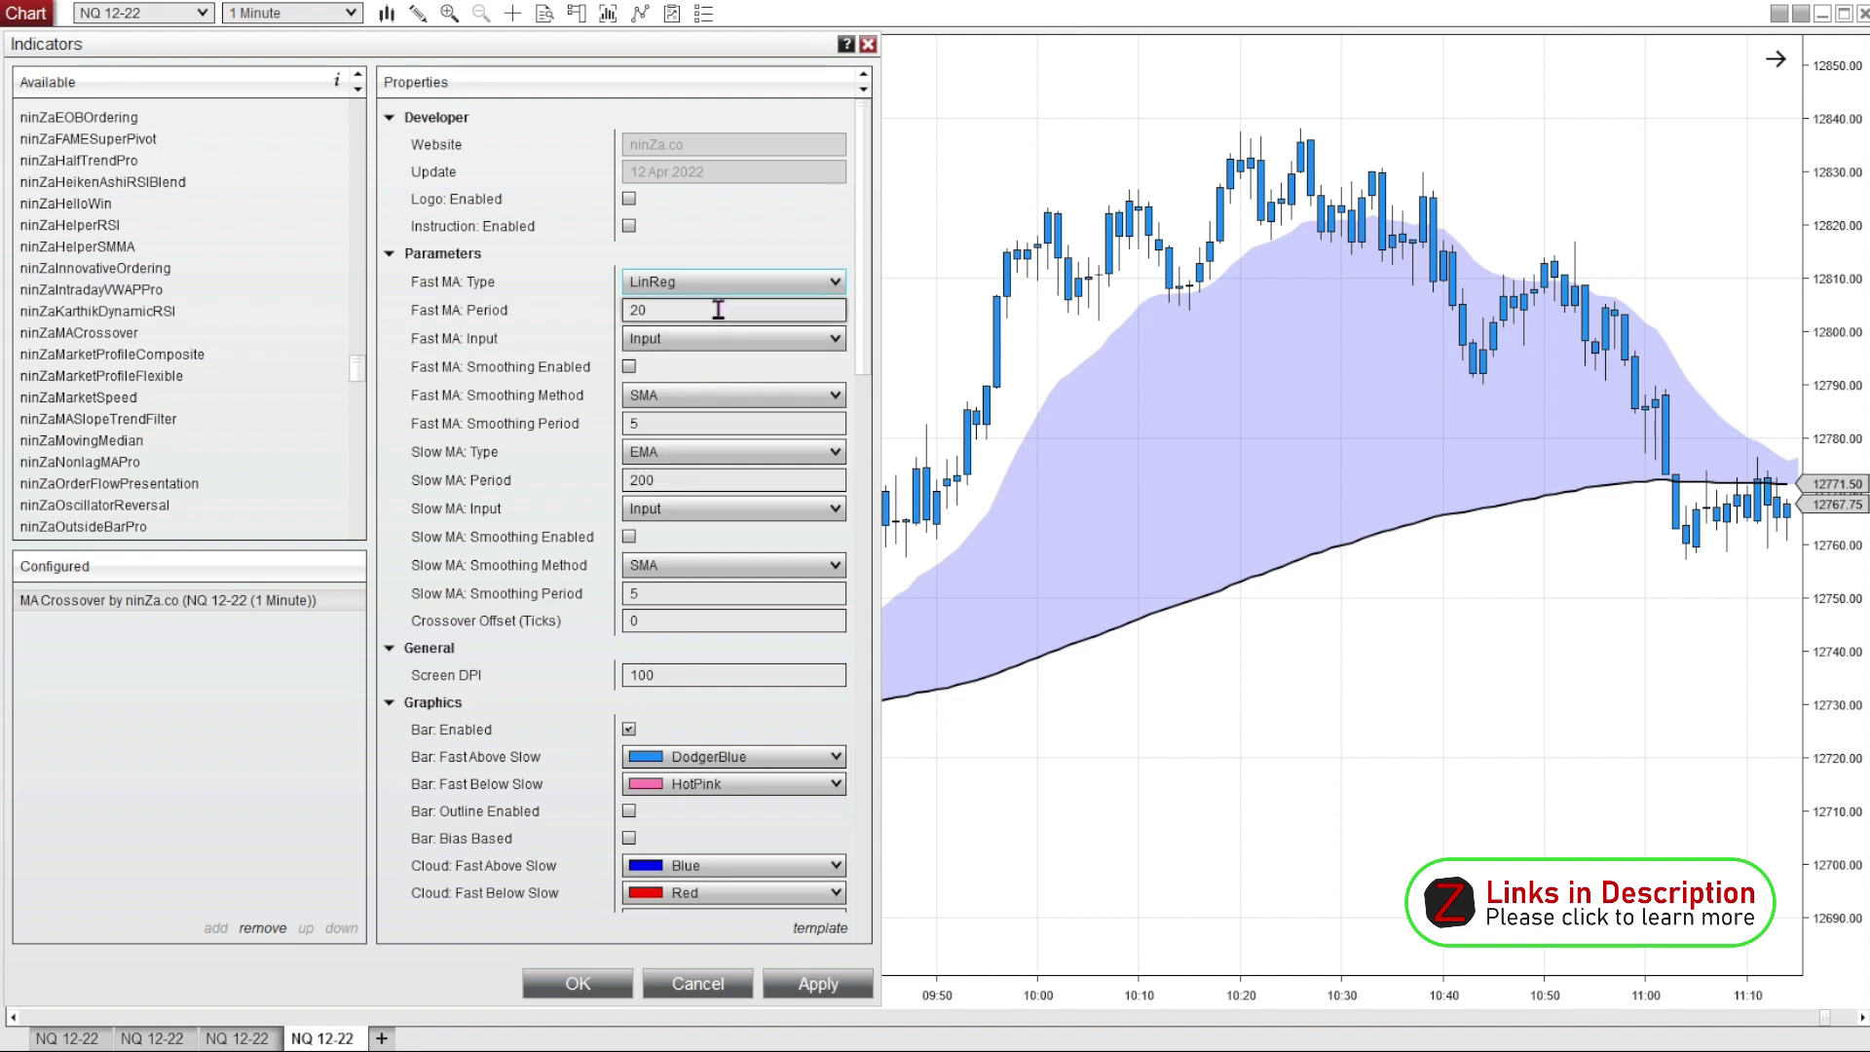
{"action": "left_click", "coordinate": [709, 453]}
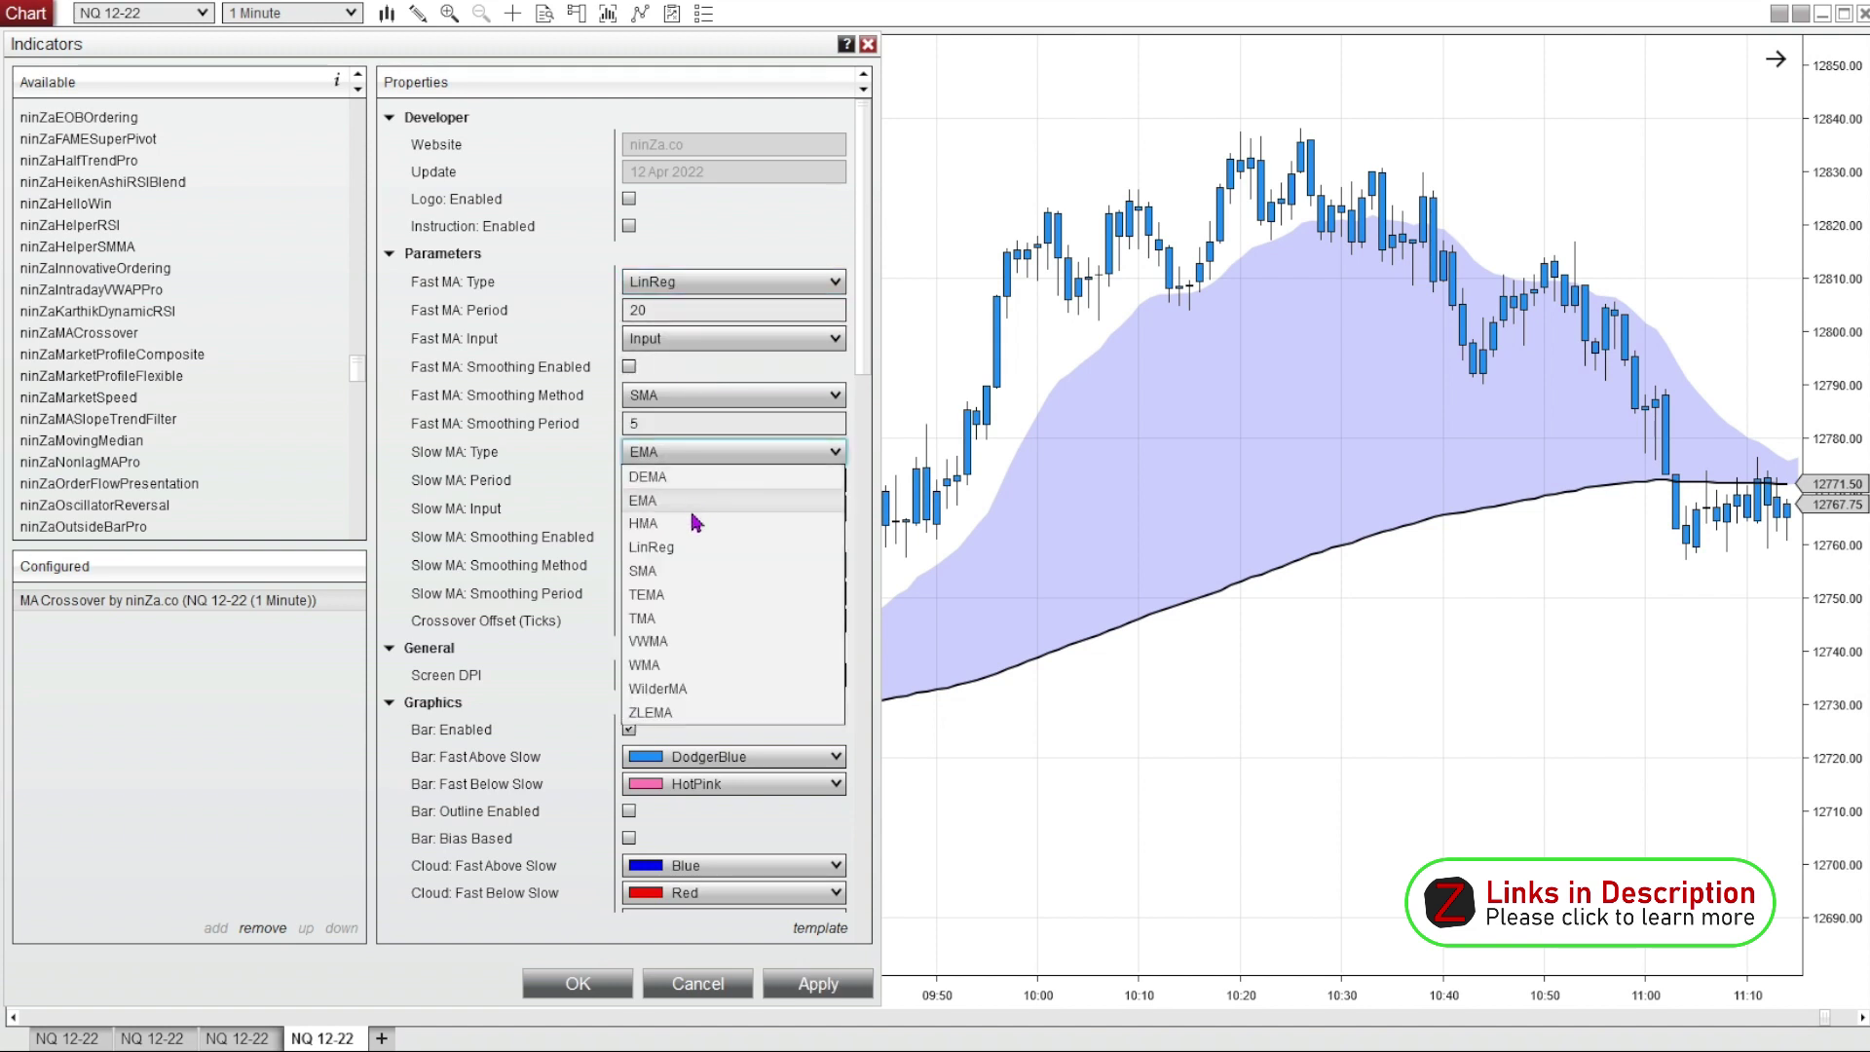
{"action": "left_click", "coordinate": [688, 571]}
{"action": "double_click", "coordinate": [681, 478]}
{"action": "type", "text": "5"}
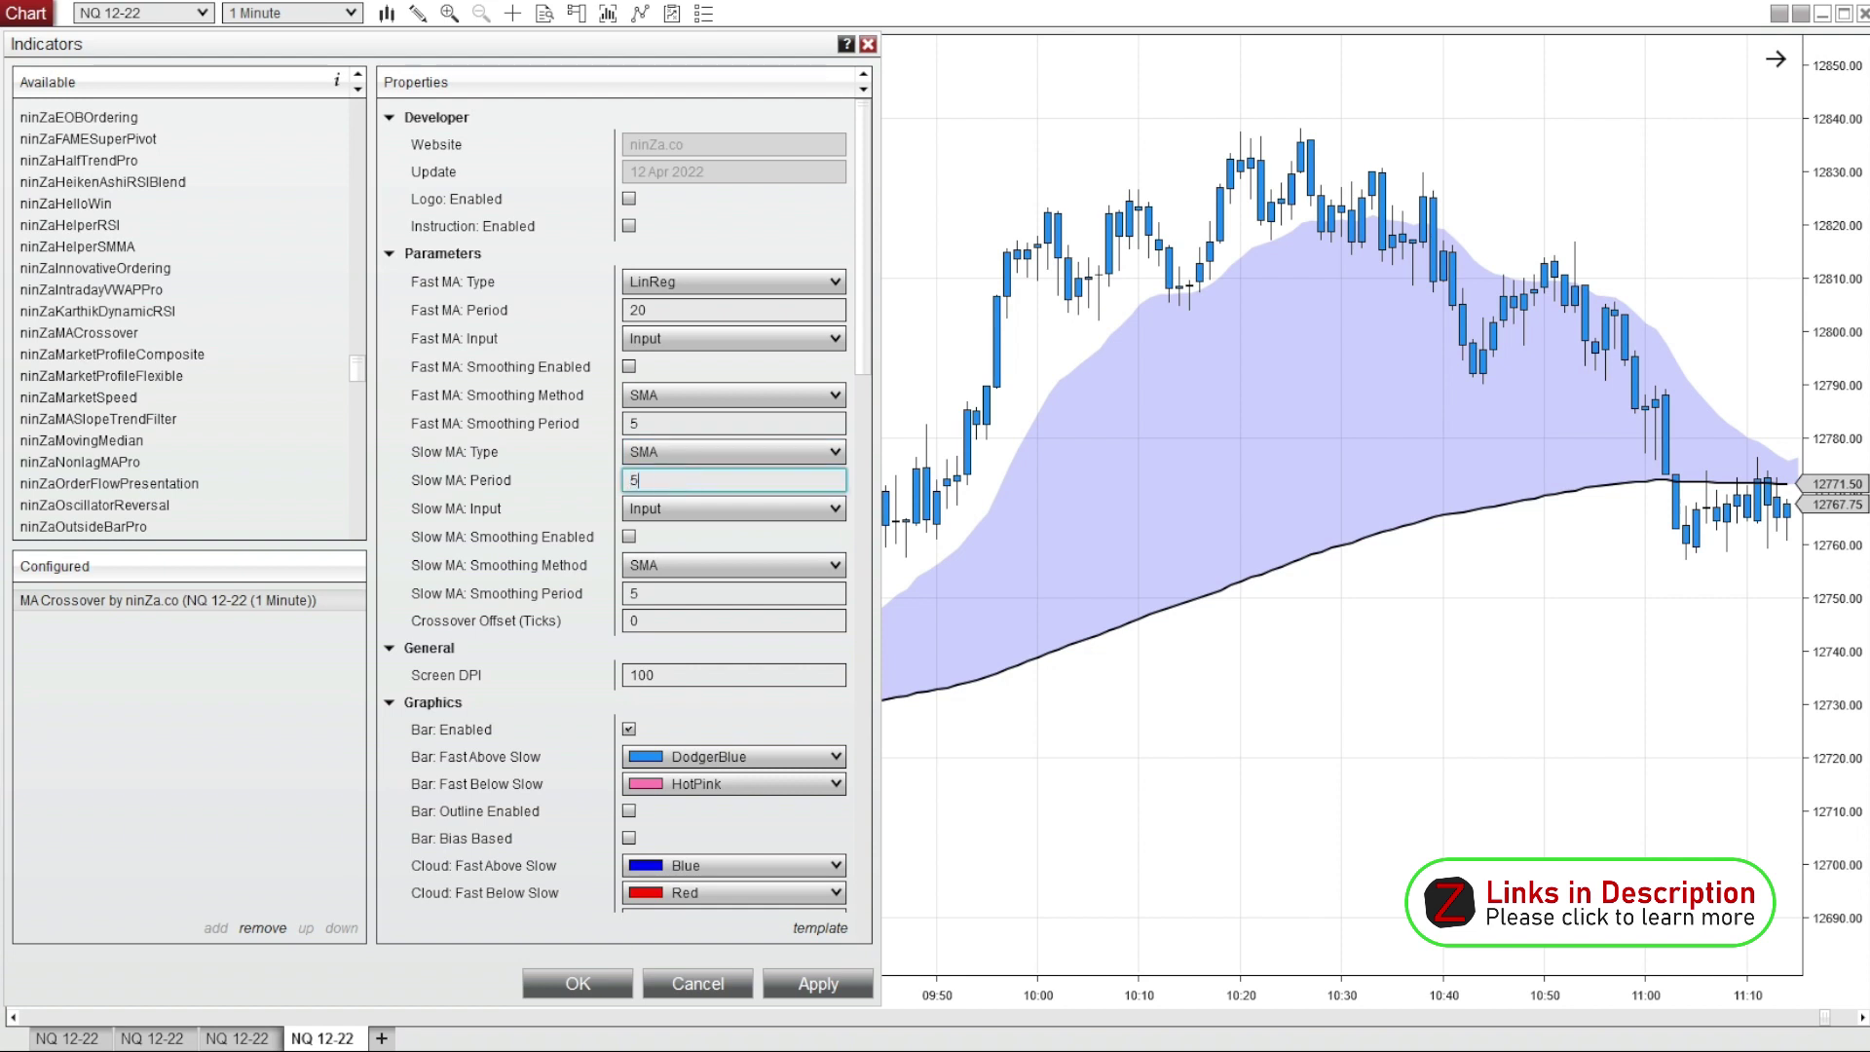
{"action": "type", "text": "0"}
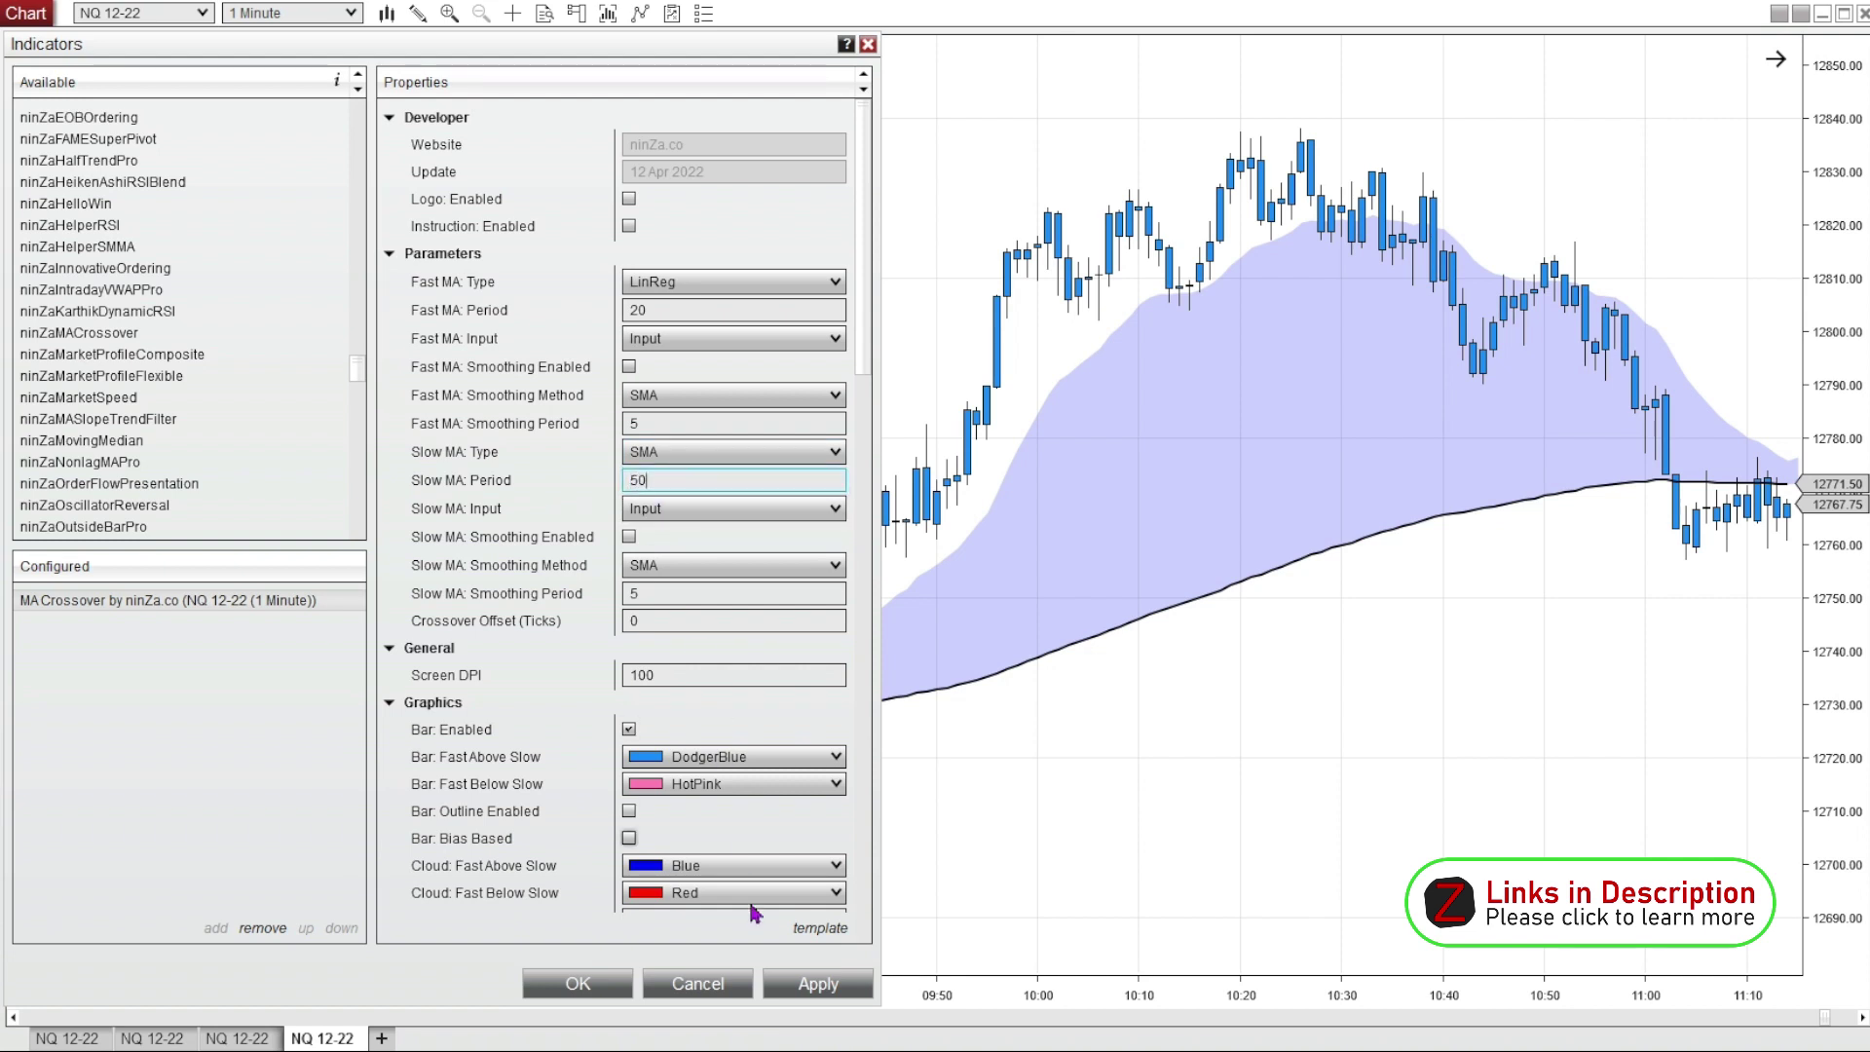
{"action": "left_click", "coordinate": [816, 984]}
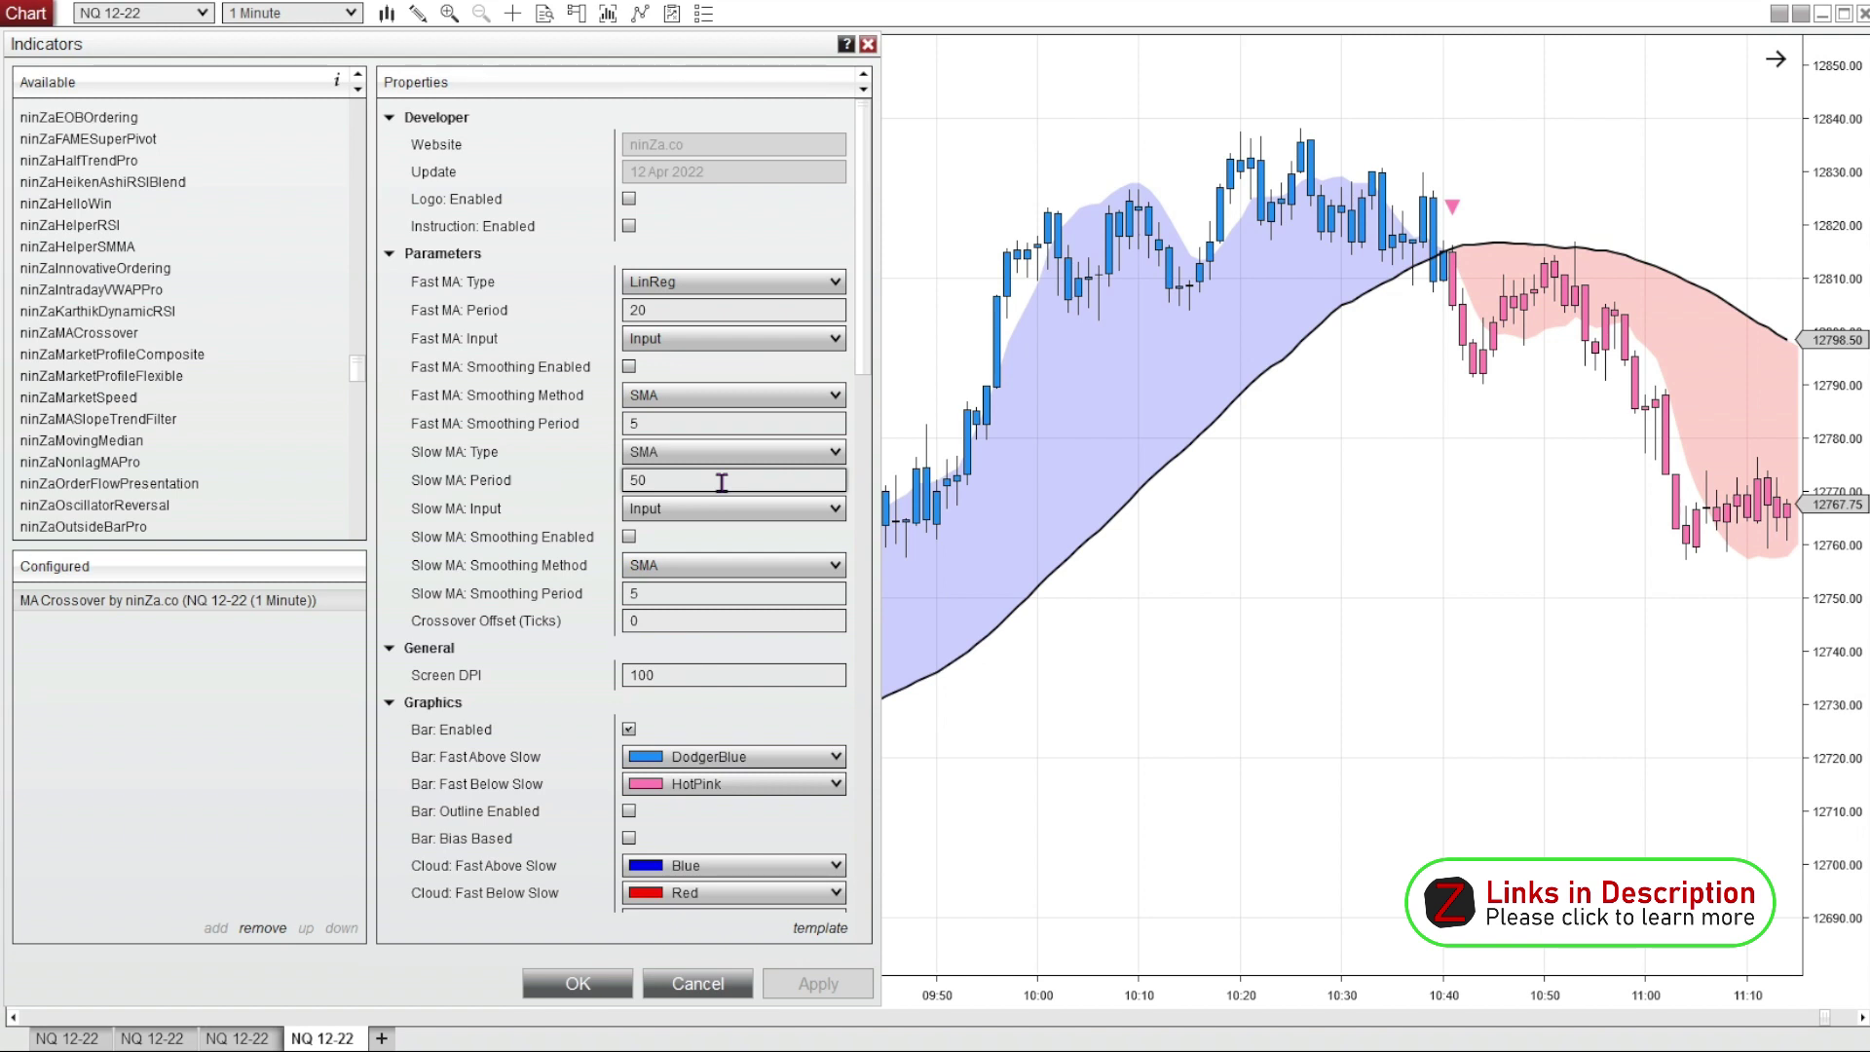
Set the MA Crossover's fast MA to EMA with period 10 and slow MA to EMA with period 30, and confirm.
{"action": "scroll", "coordinate": [730, 281], "scroll_direction": "up", "scroll_amount": 2}
{"action": "left_click", "coordinate": [733, 310]}
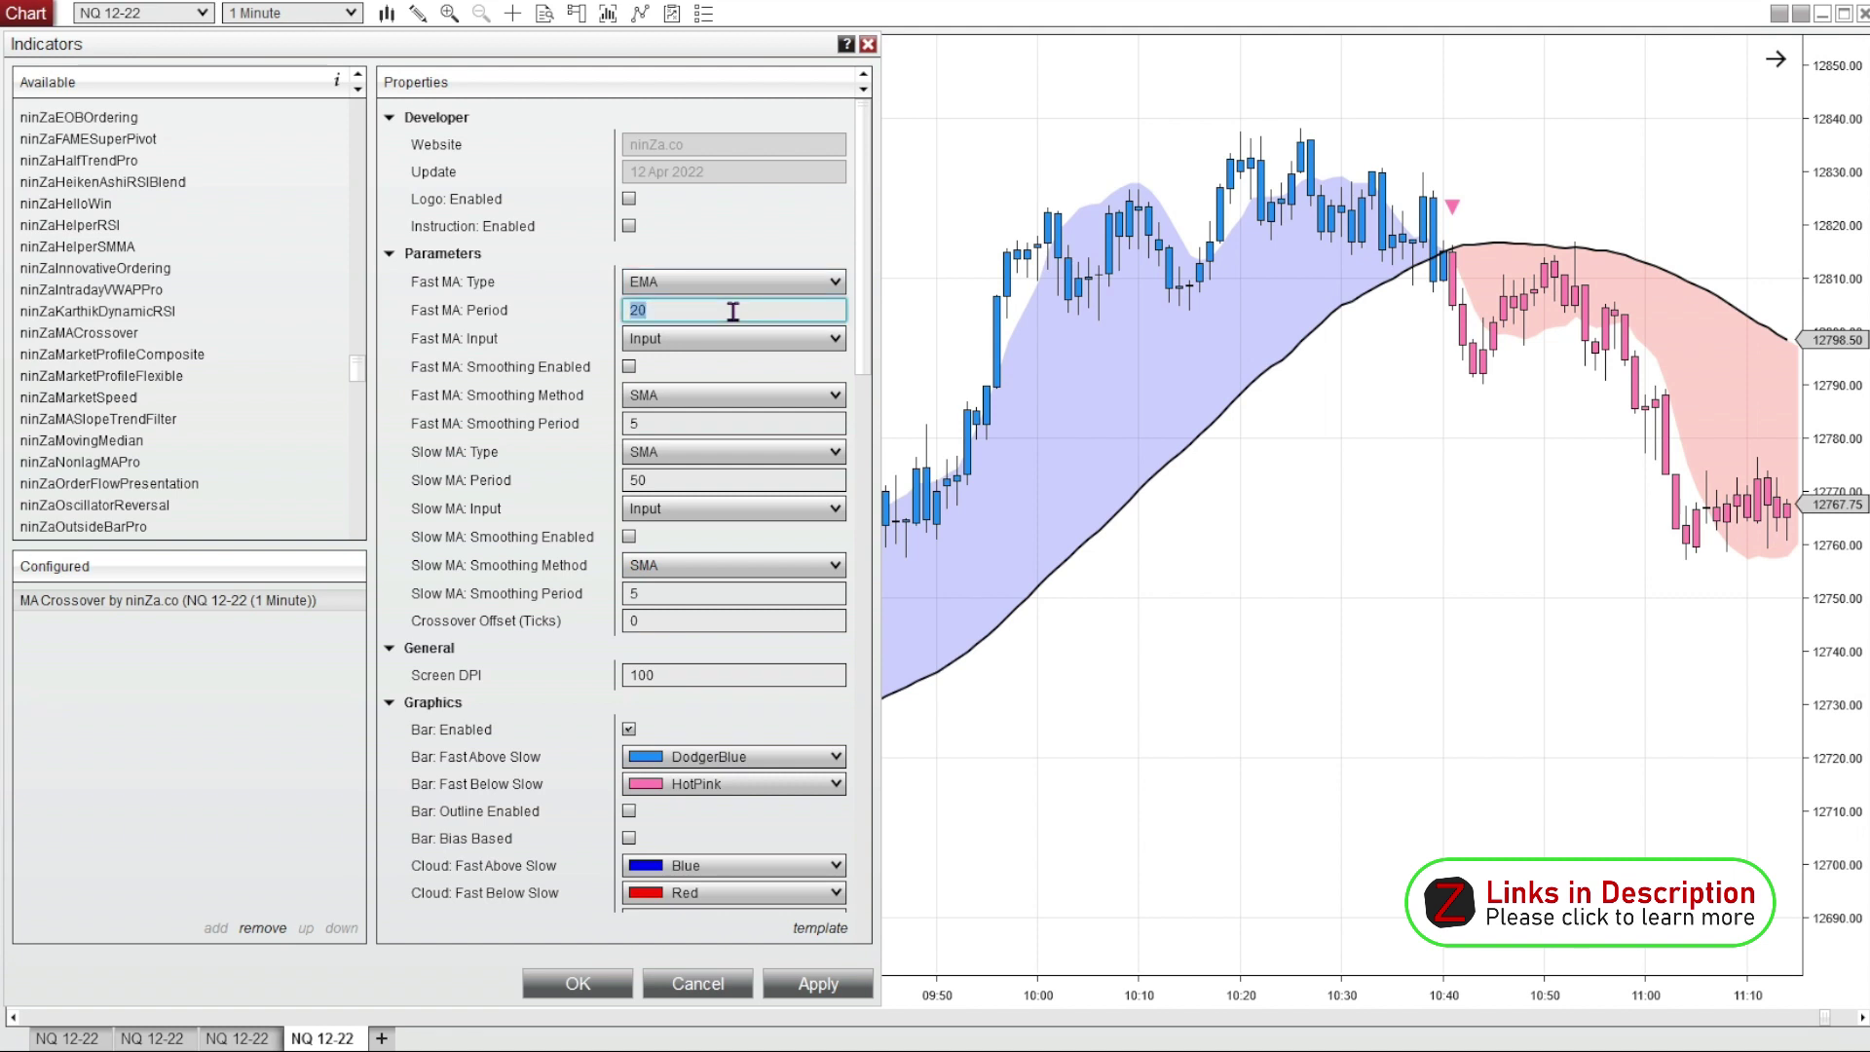
{"action": "type", "text": "1"}
{"action": "scroll", "coordinate": [731, 451], "scroll_direction": "up", "scroll_amount": 3}
{"action": "left_click", "coordinate": [702, 480]}
{"action": "type", "text": "30"}
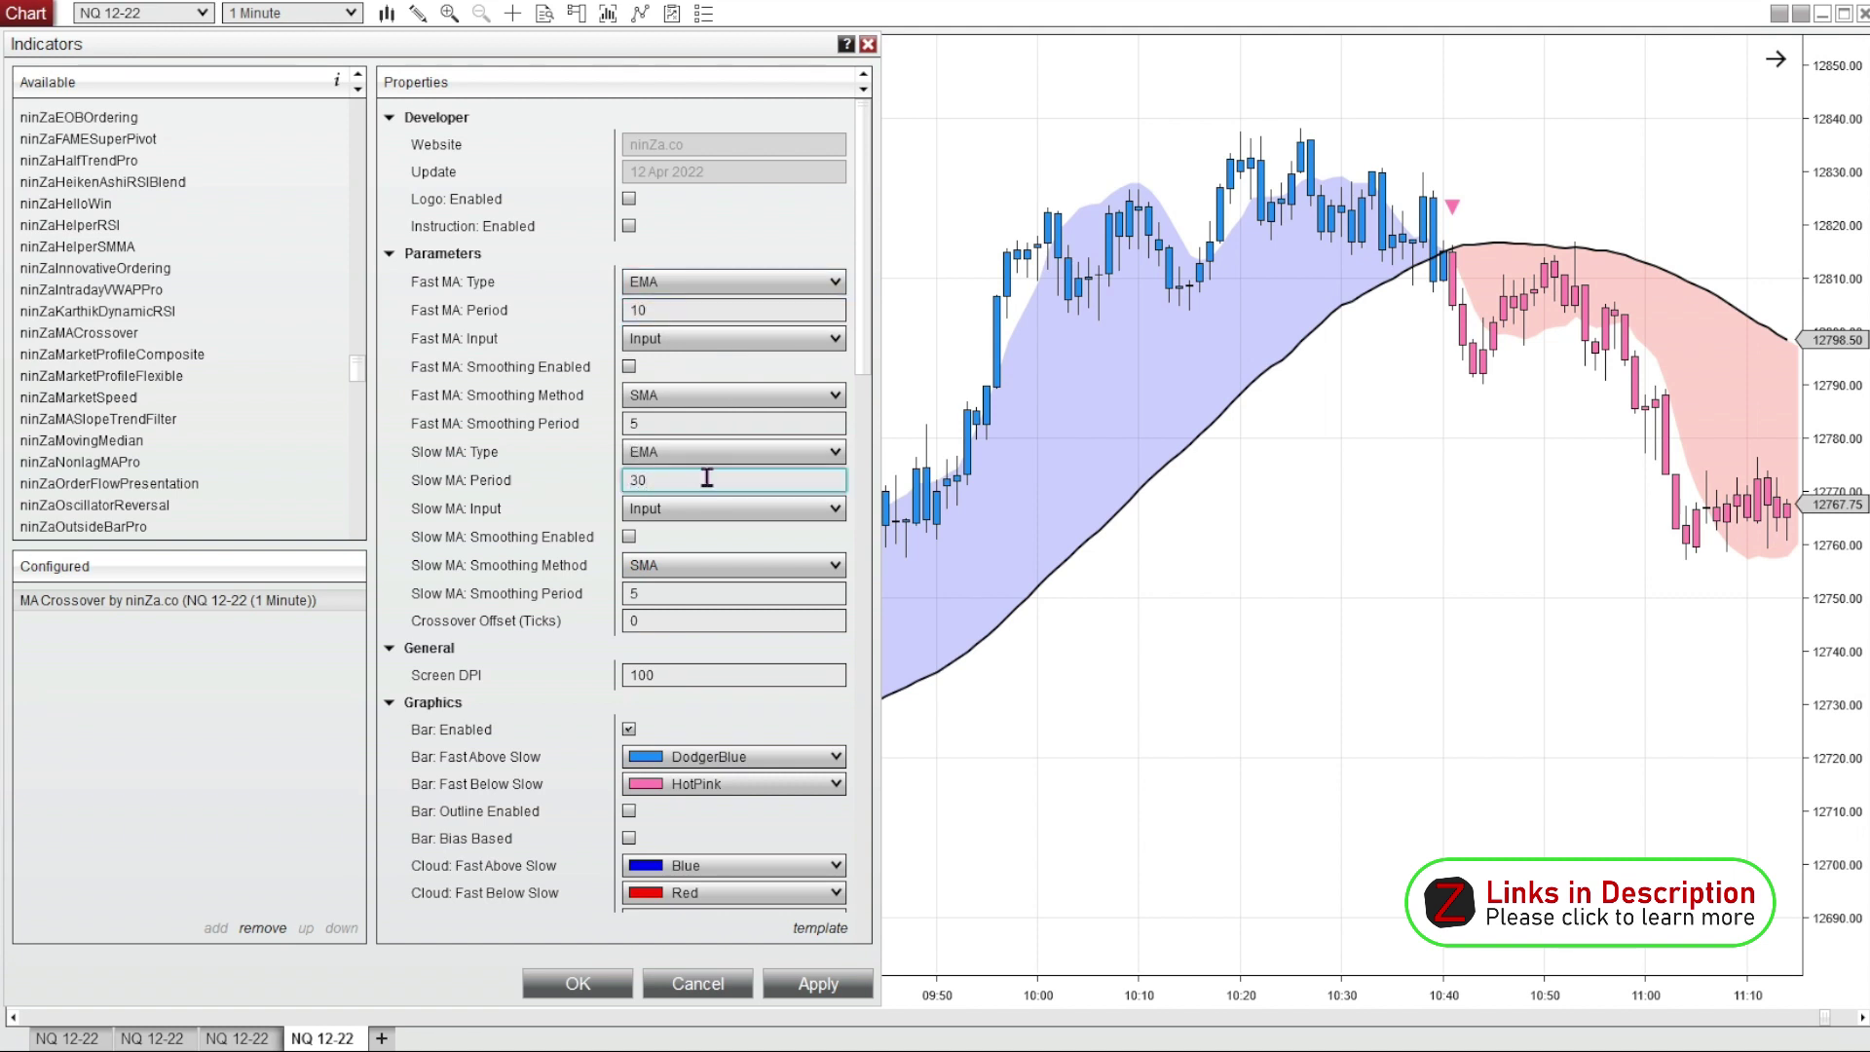
{"action": "left_click", "coordinate": [817, 984]}
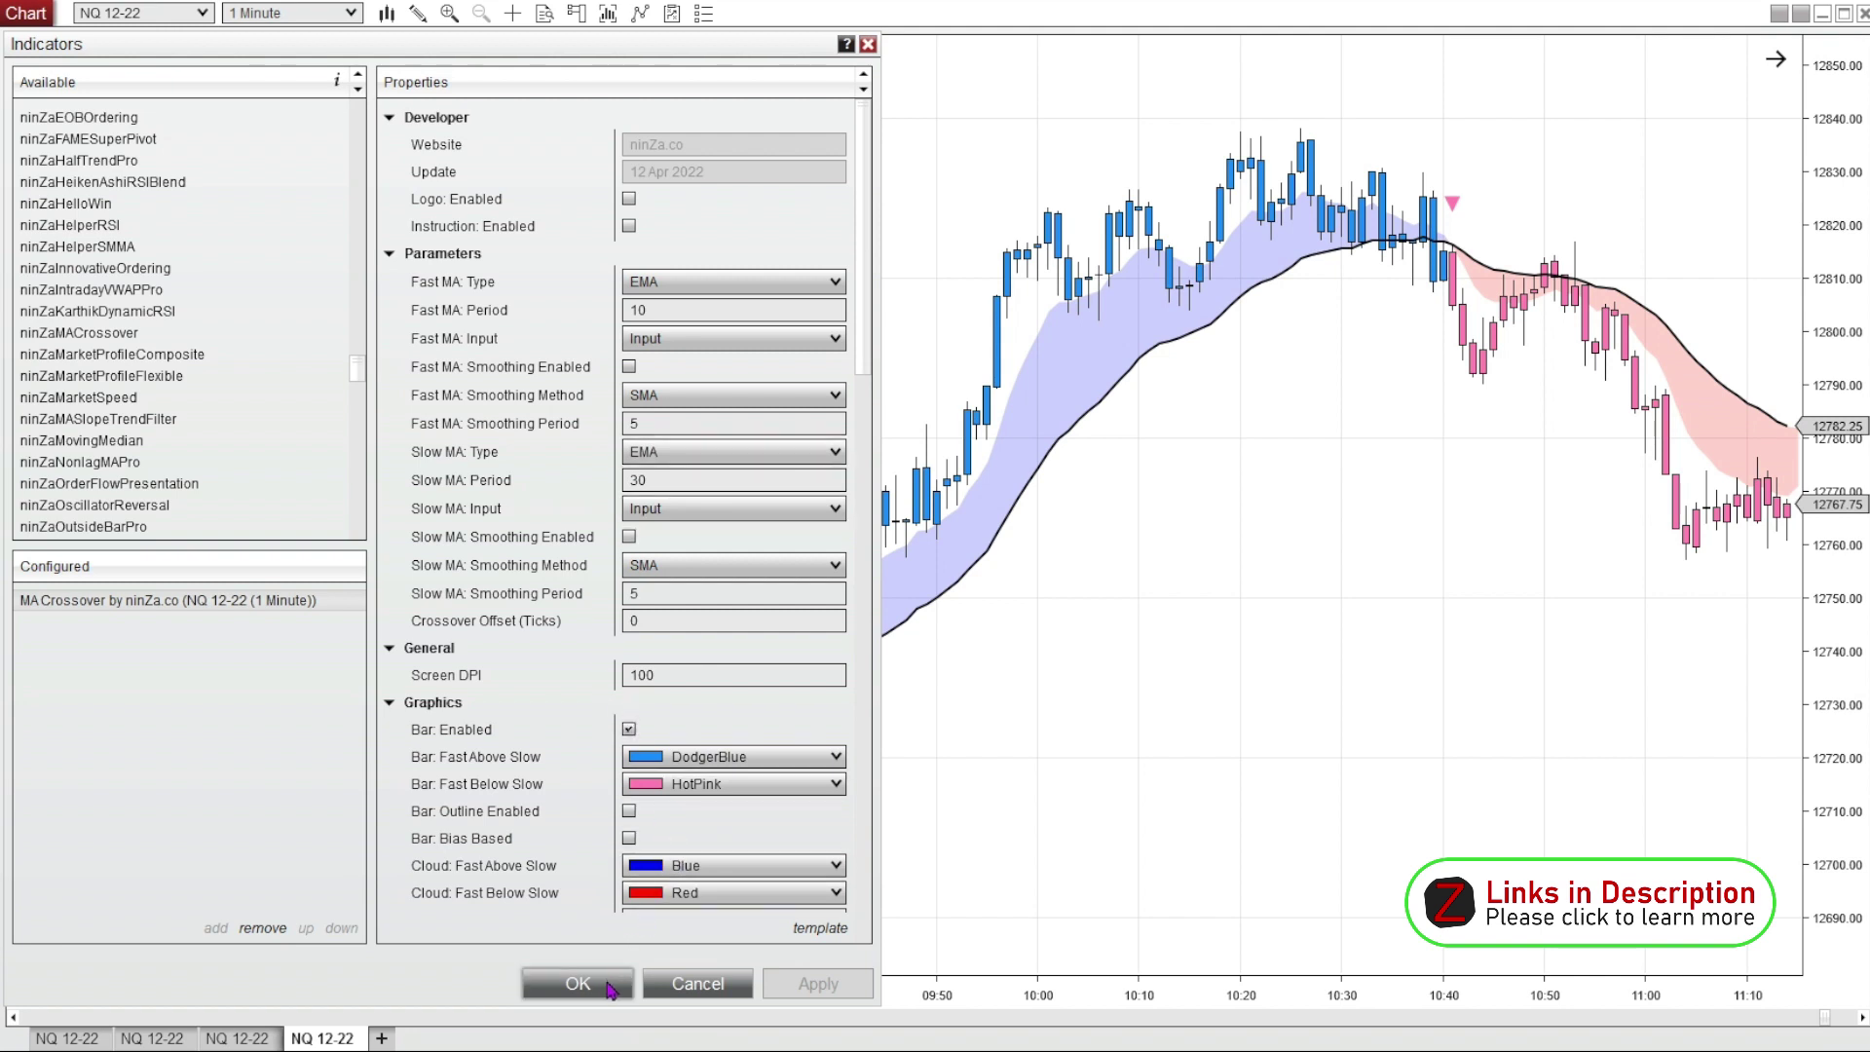
{"action": "left_click", "coordinate": [577, 982]}
Enable smoothing for both the fast and slow MAs of the MA Crossover indicator and confirm.
{"action": "left_click_drag", "start_coordinate": [1819, 1017], "coordinate": [1737, 1019]}
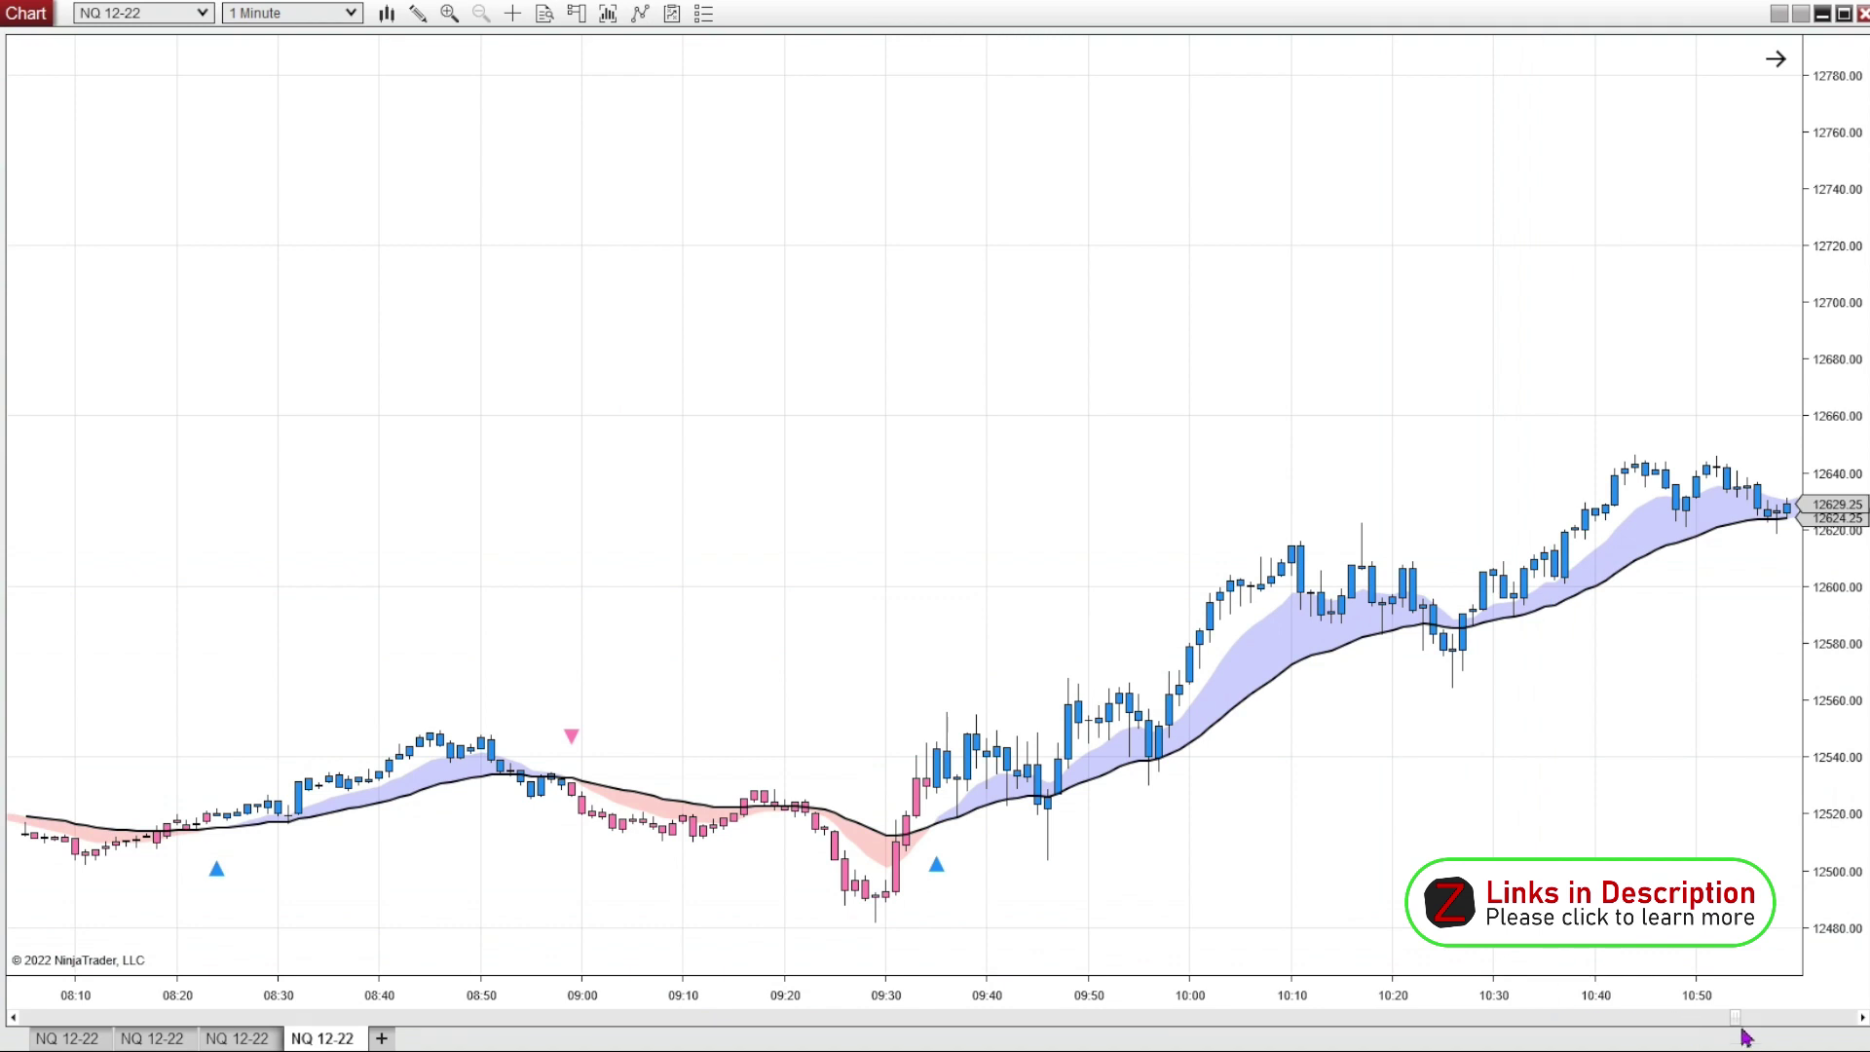
{"action": "left_click_drag", "start_coordinate": [1731, 1019], "coordinate": [1649, 1028]}
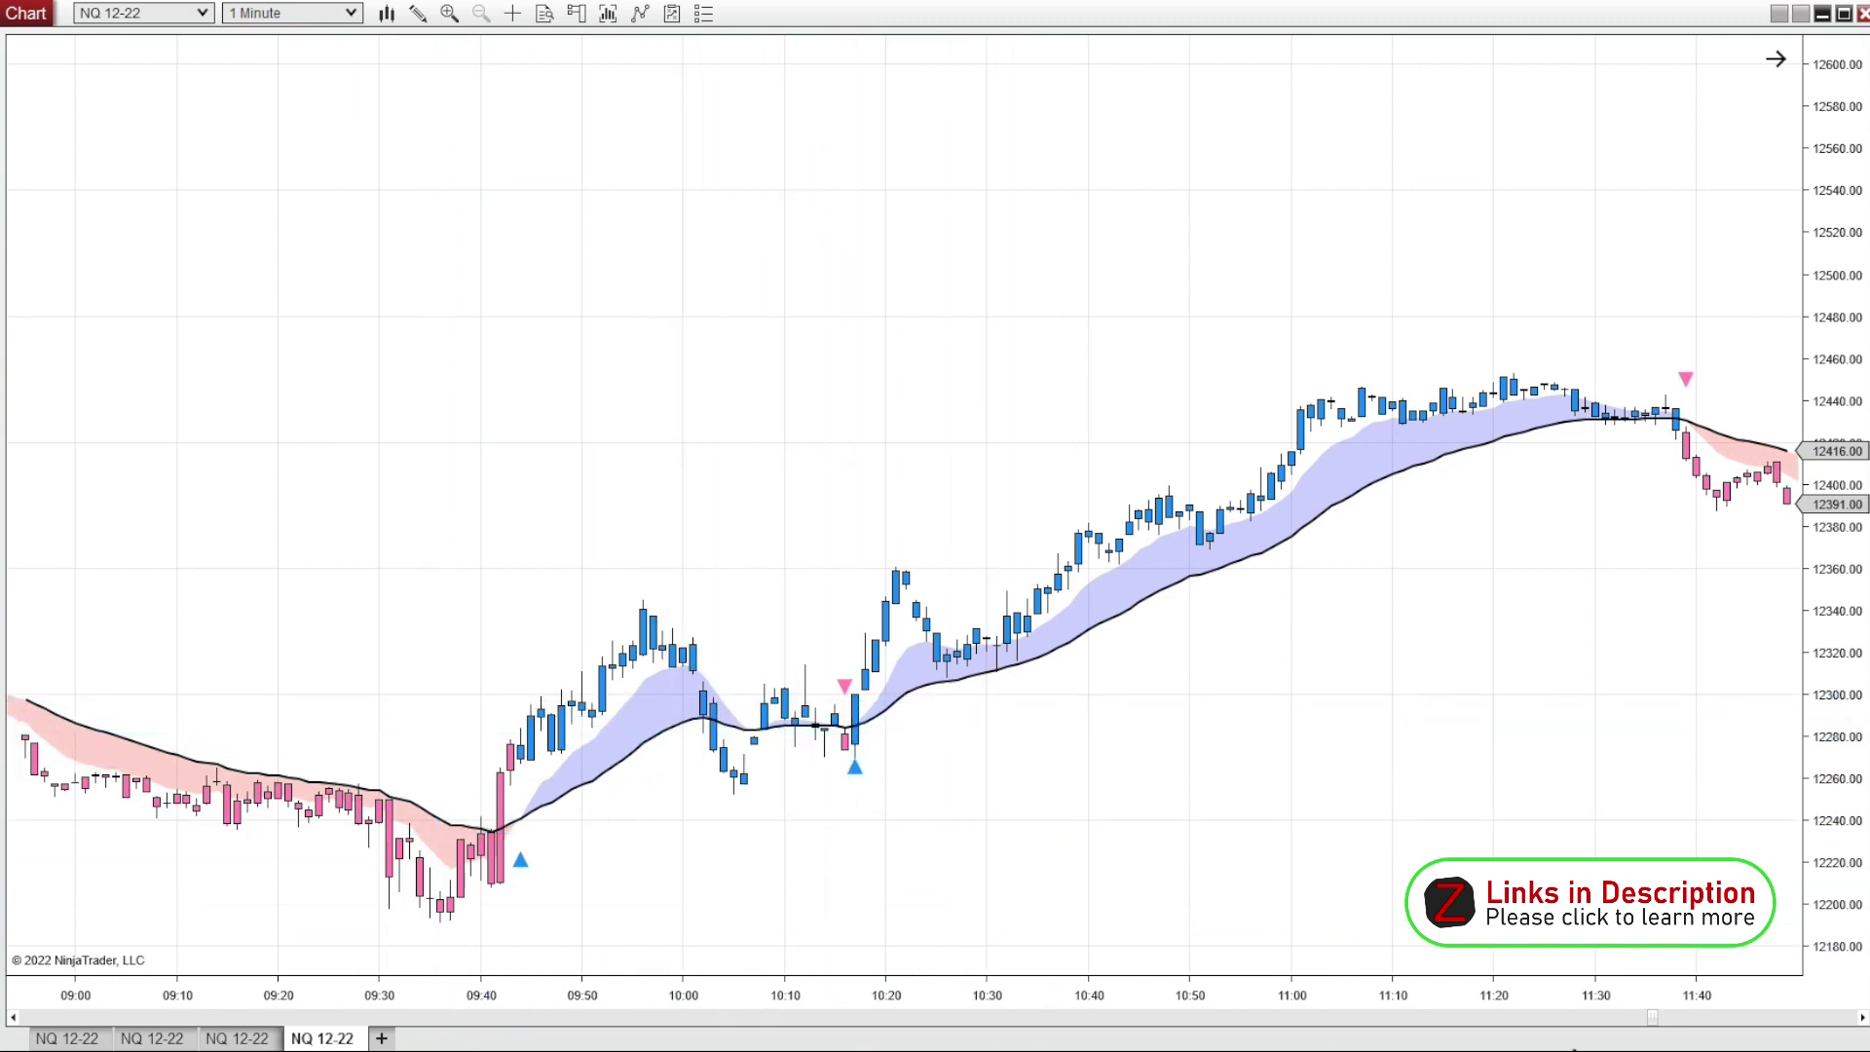
{"action": "left_click", "coordinate": [1646, 1019]}
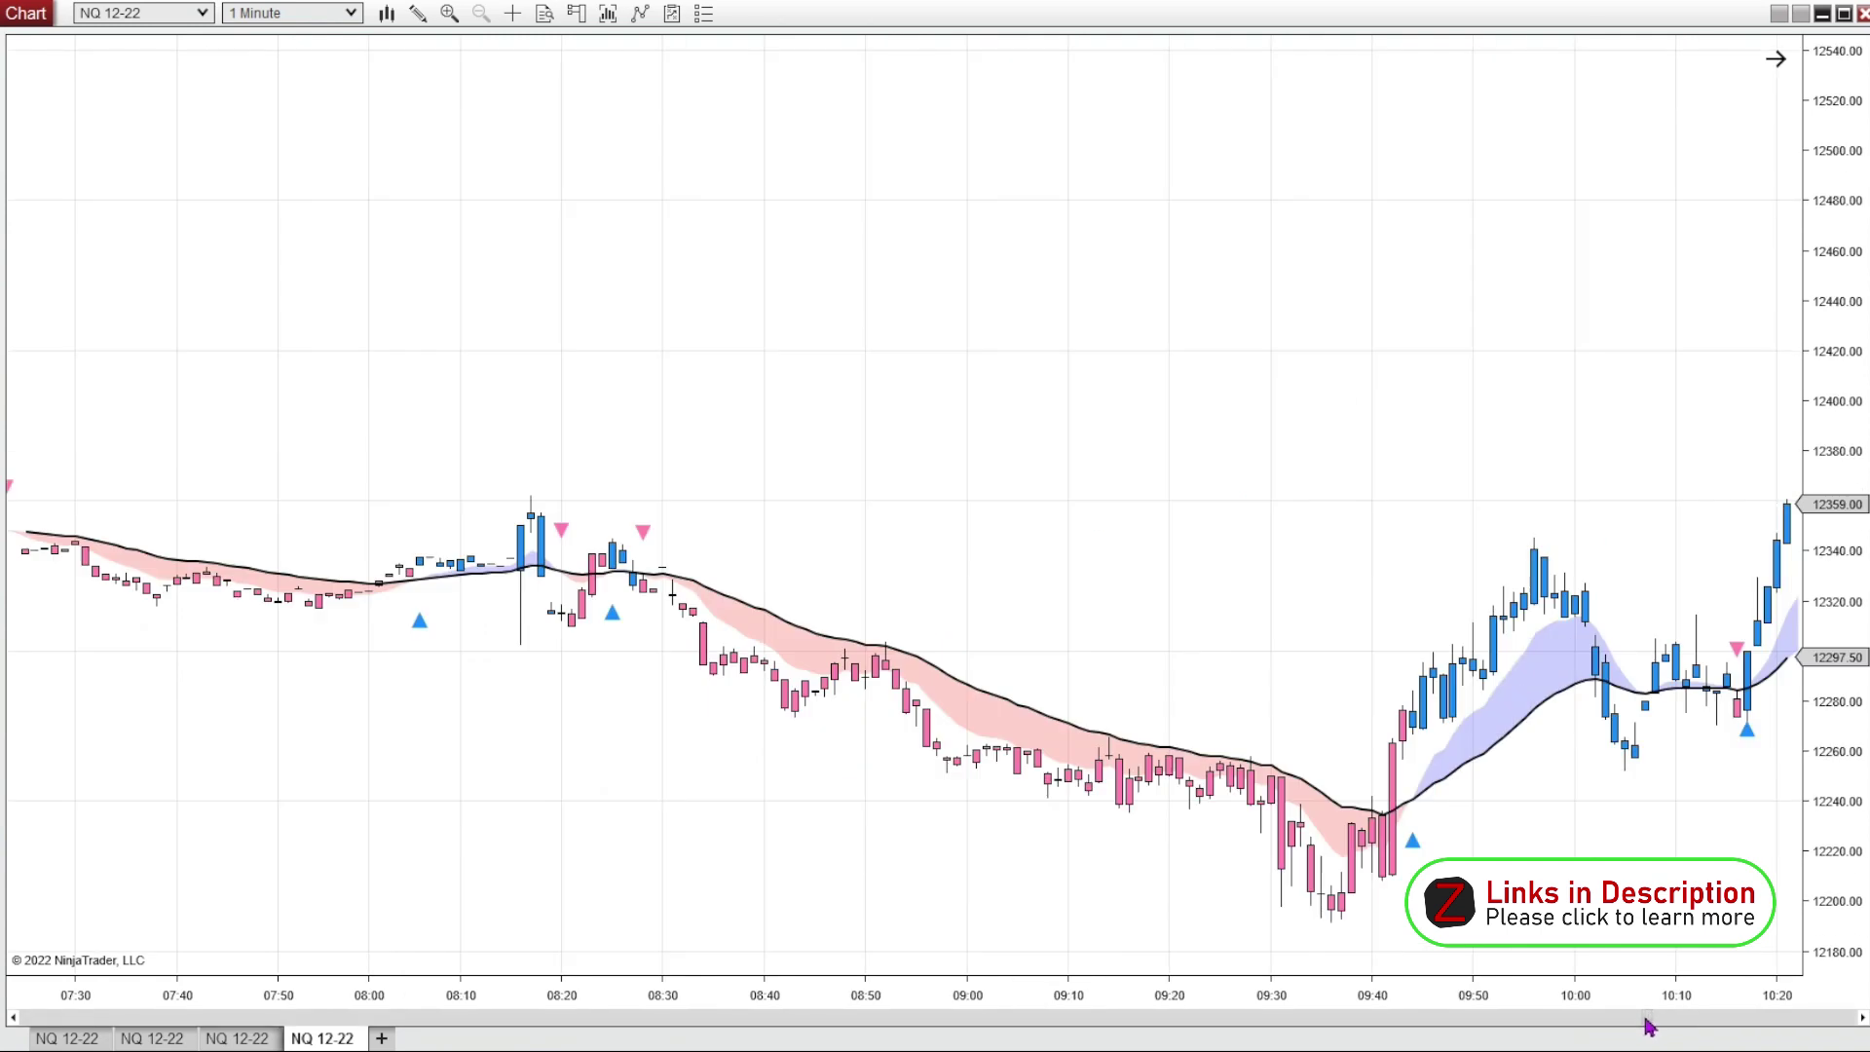
{"action": "left_click", "coordinate": [1646, 1018]}
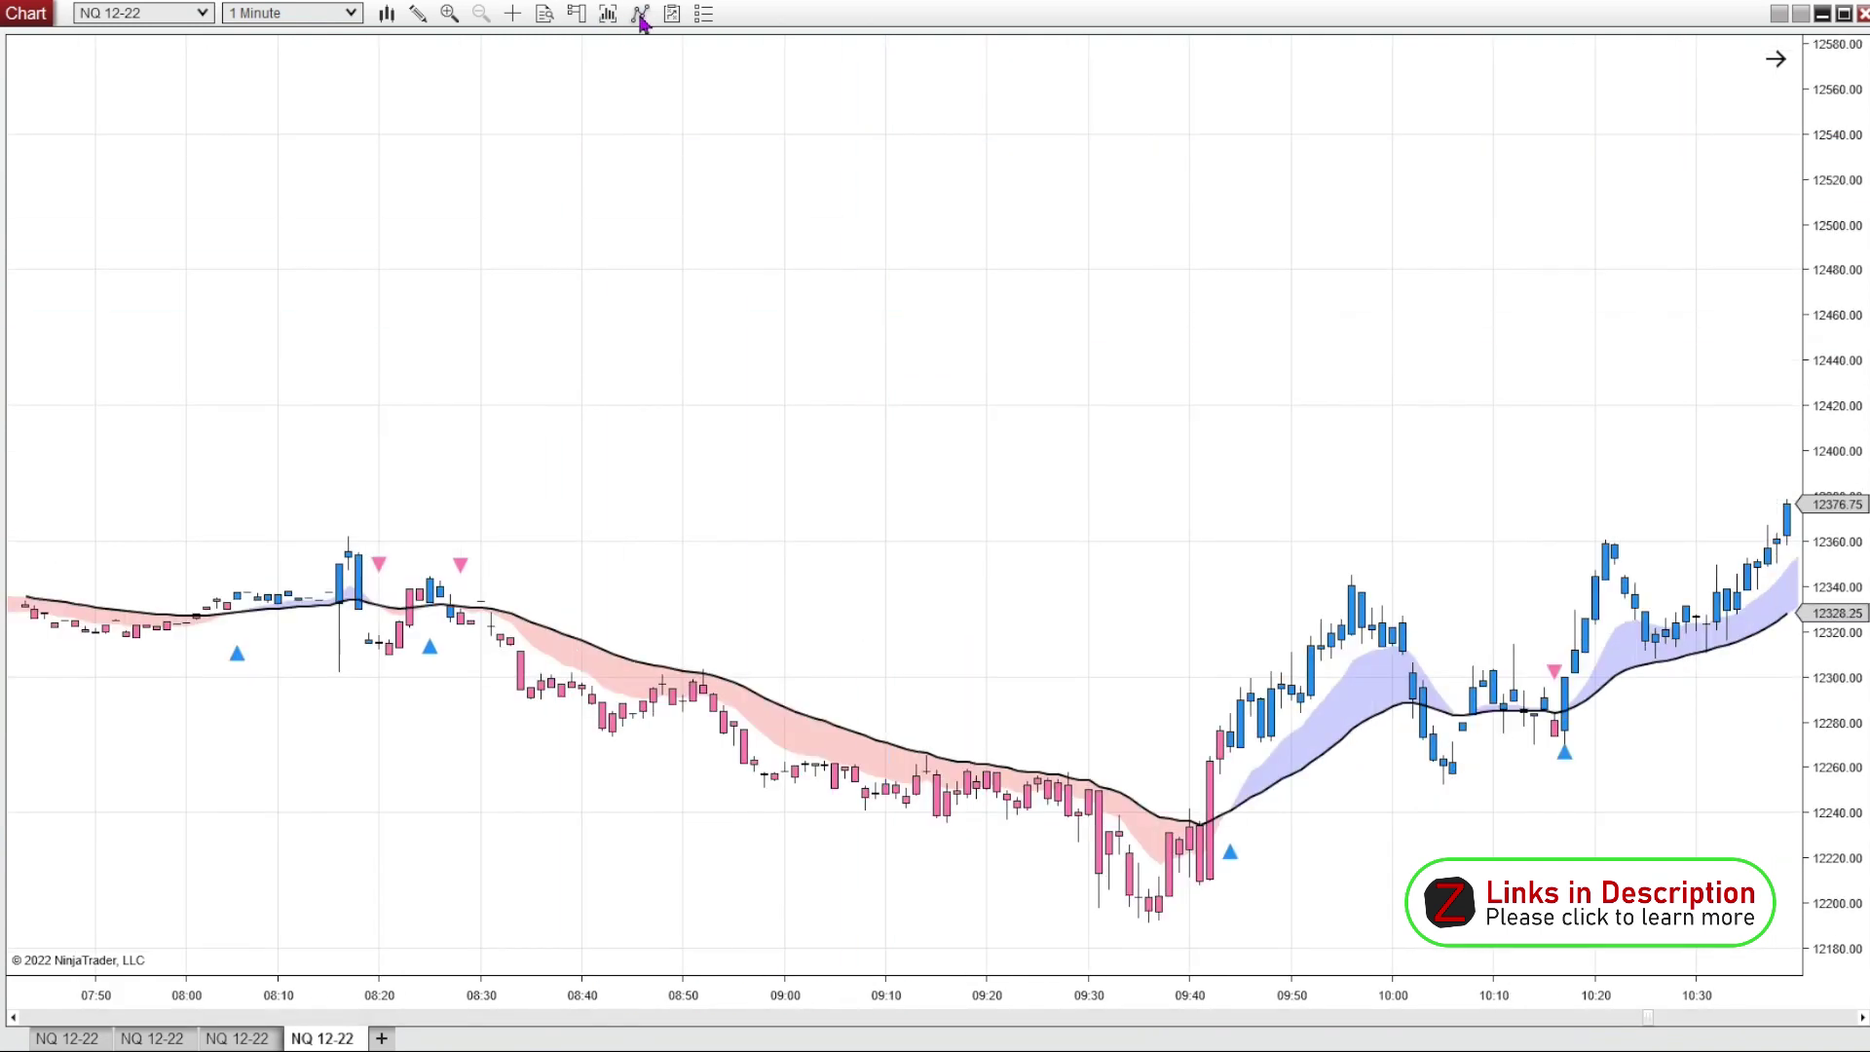
{"action": "left_click", "coordinate": [641, 18]}
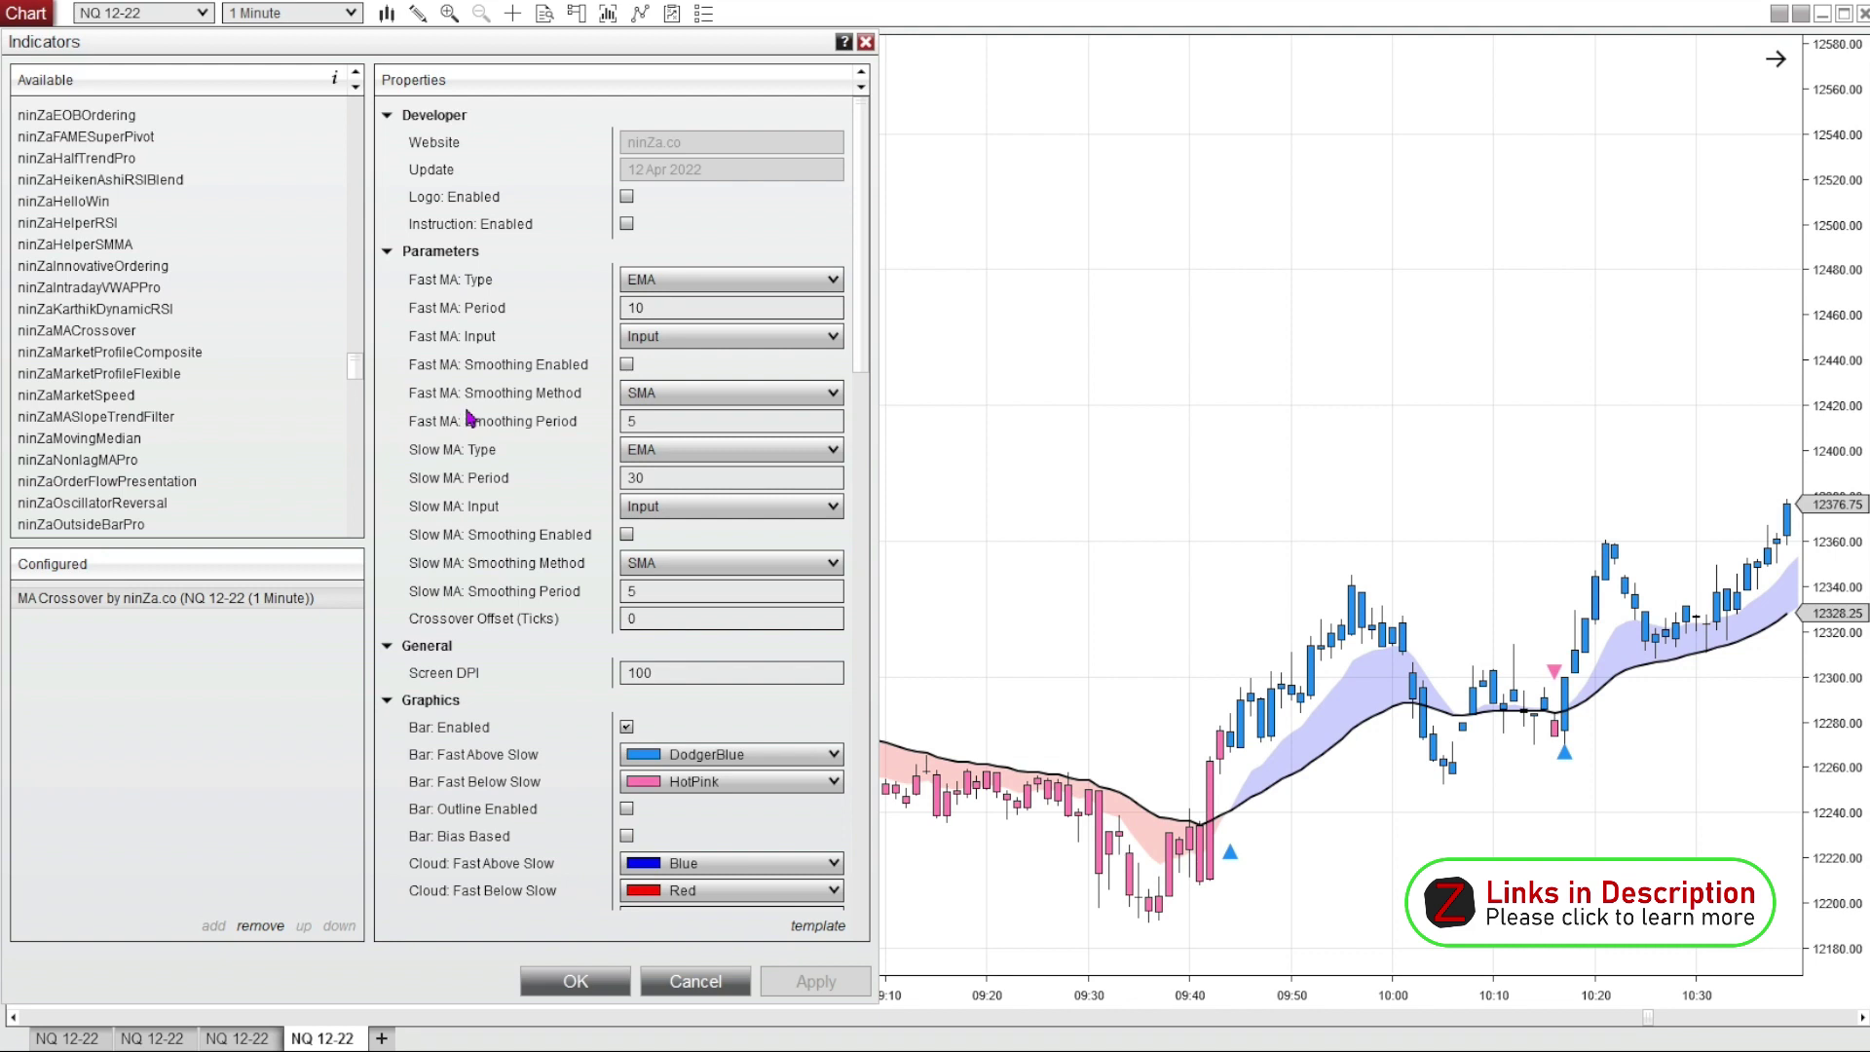
{"action": "left_click", "coordinate": [626, 366]}
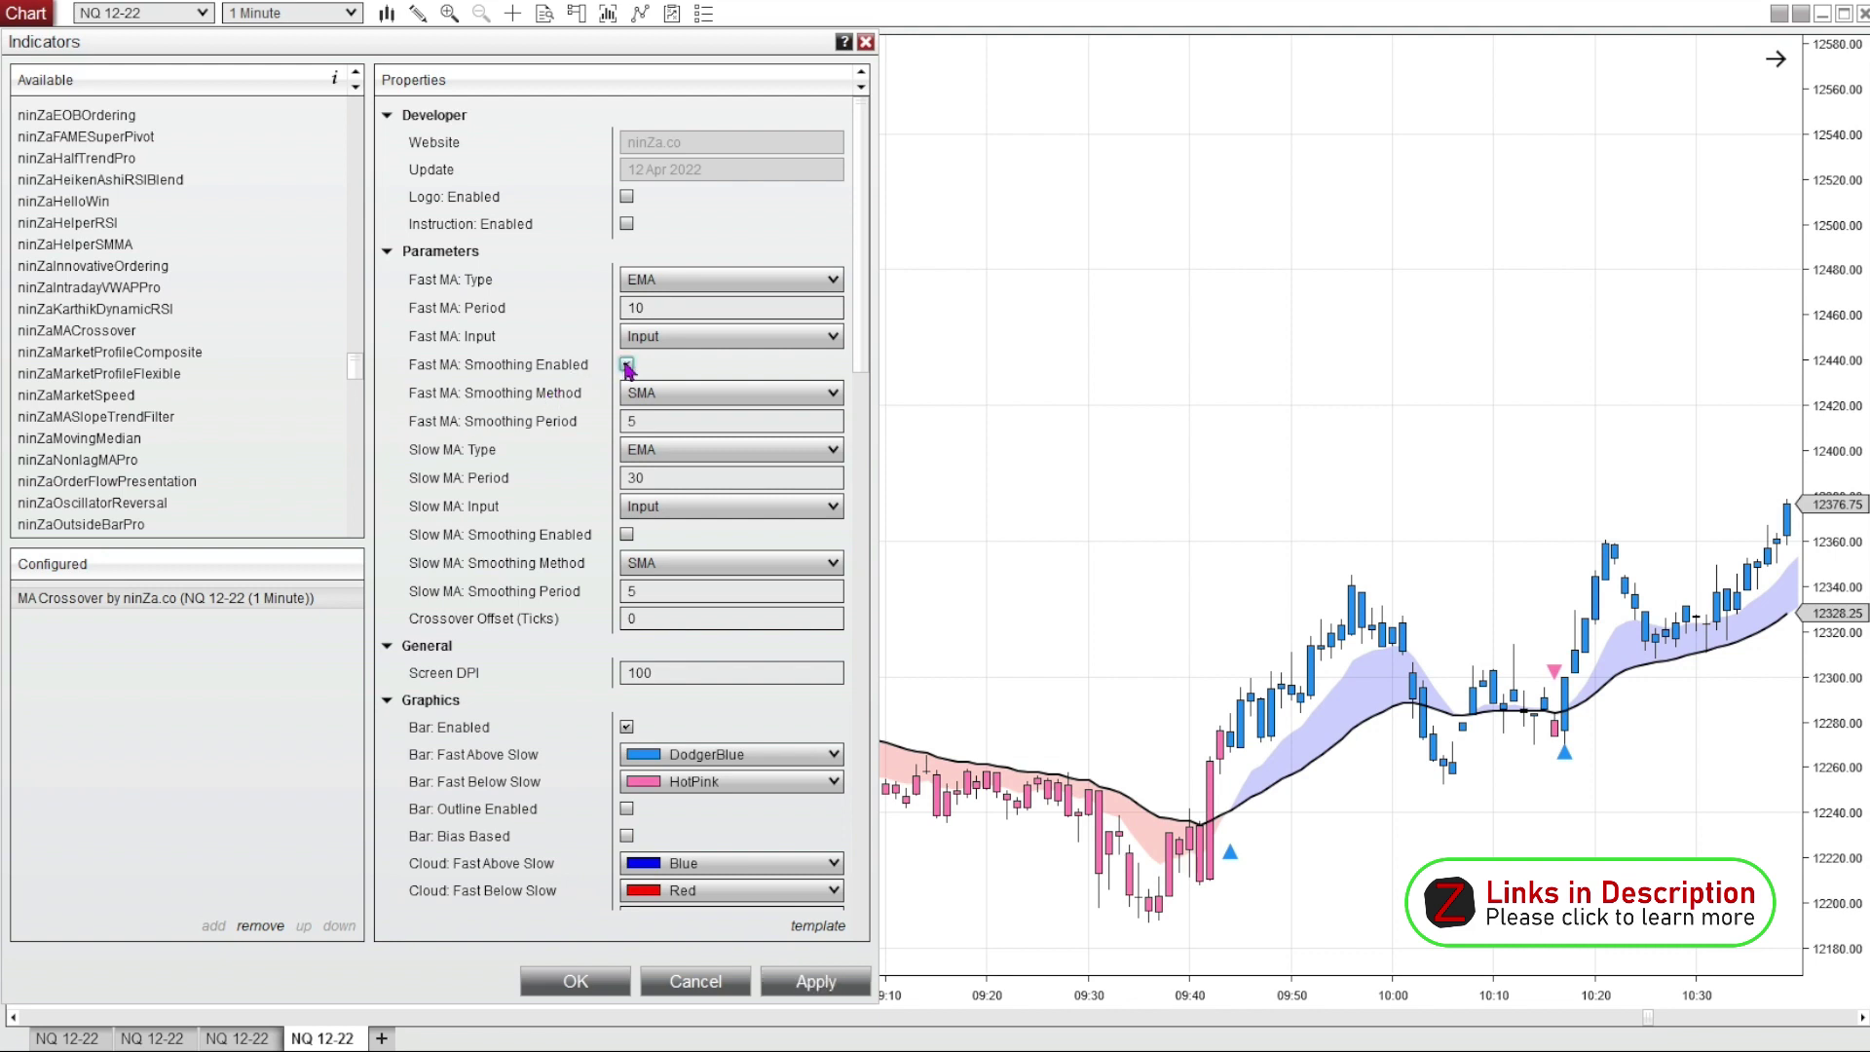
{"action": "left_click", "coordinate": [627, 536]}
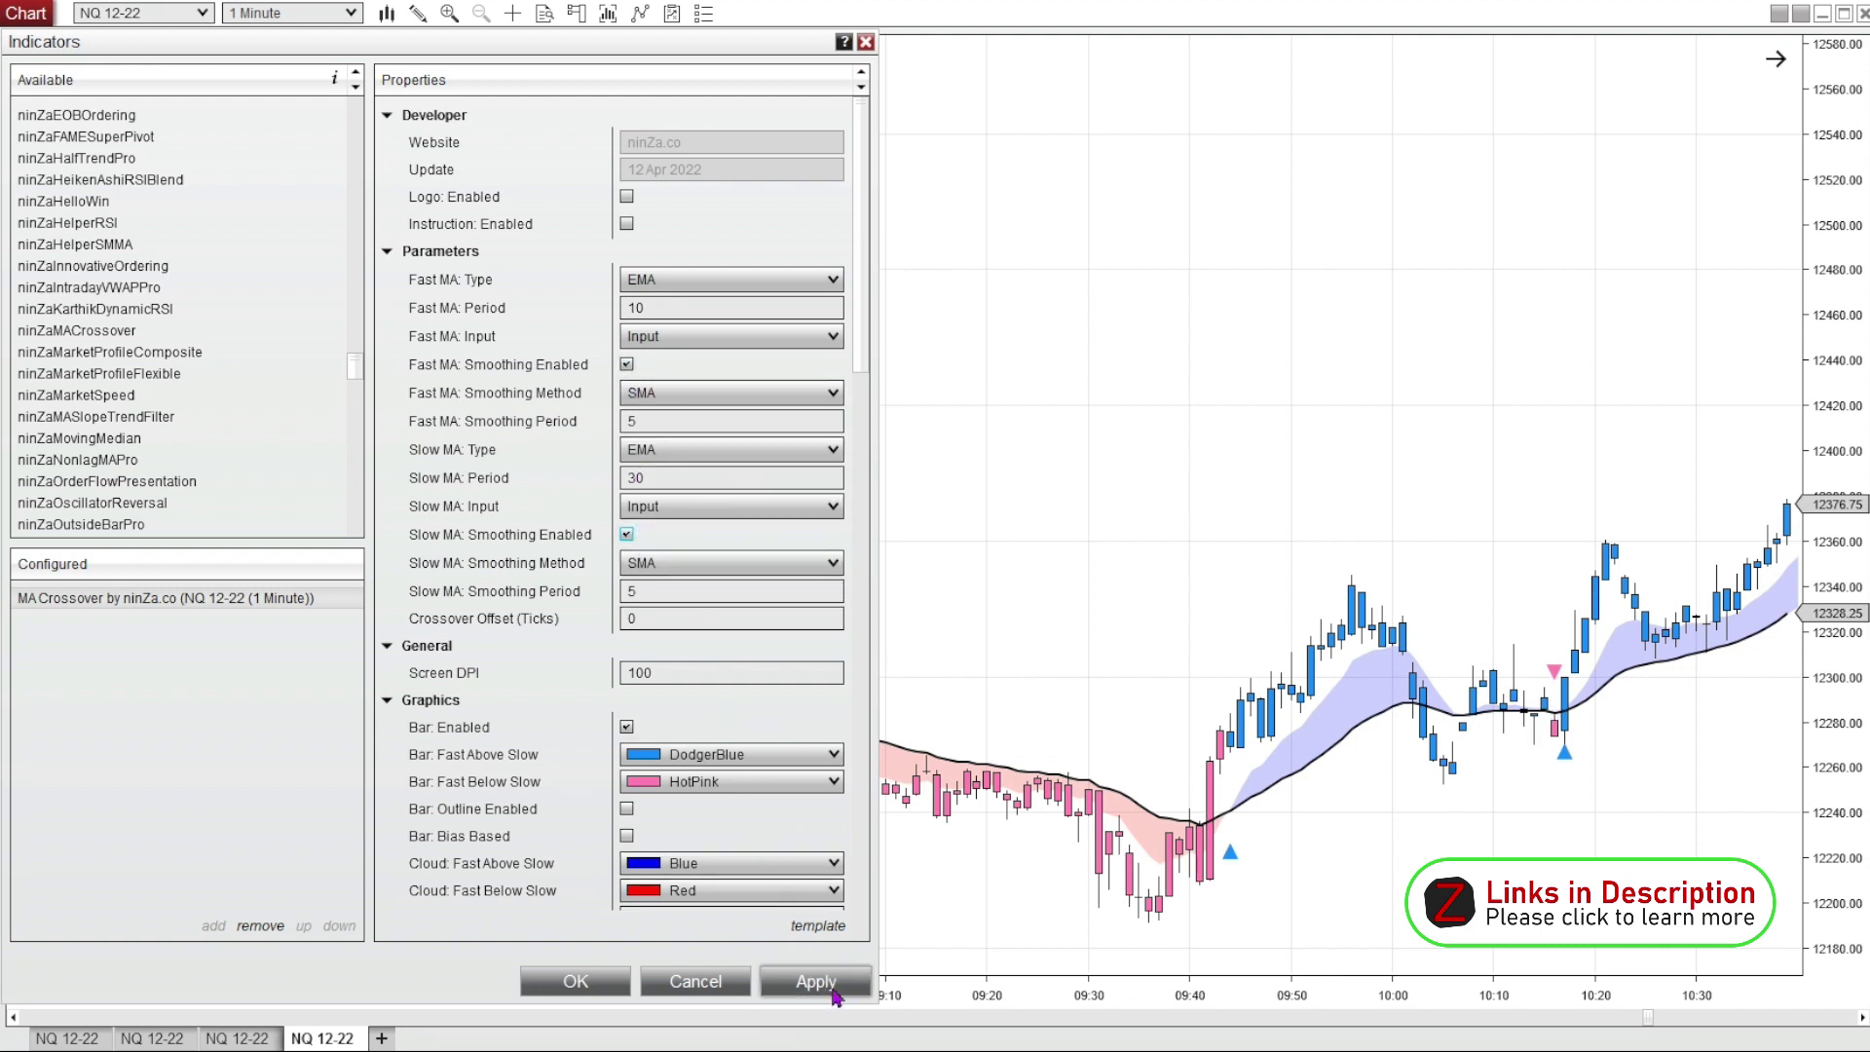
{"action": "left_click", "coordinate": [833, 988]}
{"action": "left_click", "coordinate": [833, 989]}
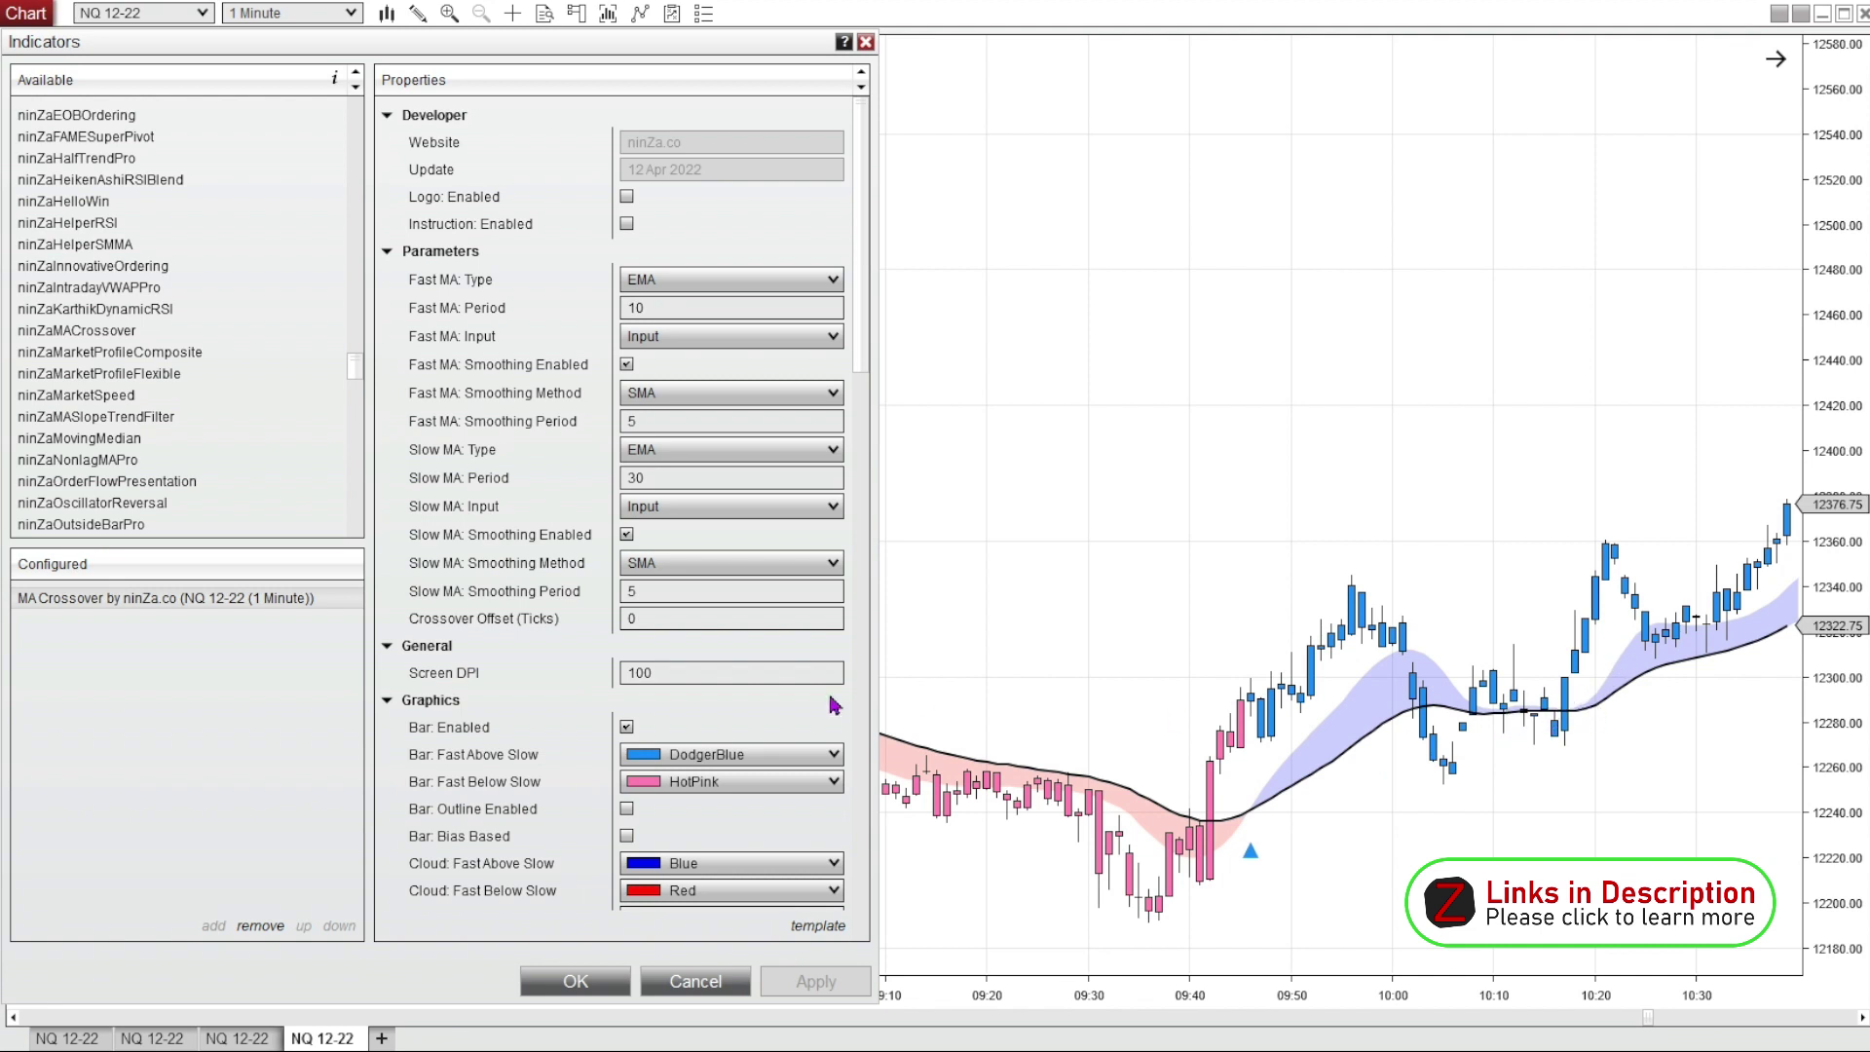
{"action": "left_click", "coordinate": [614, 981]}
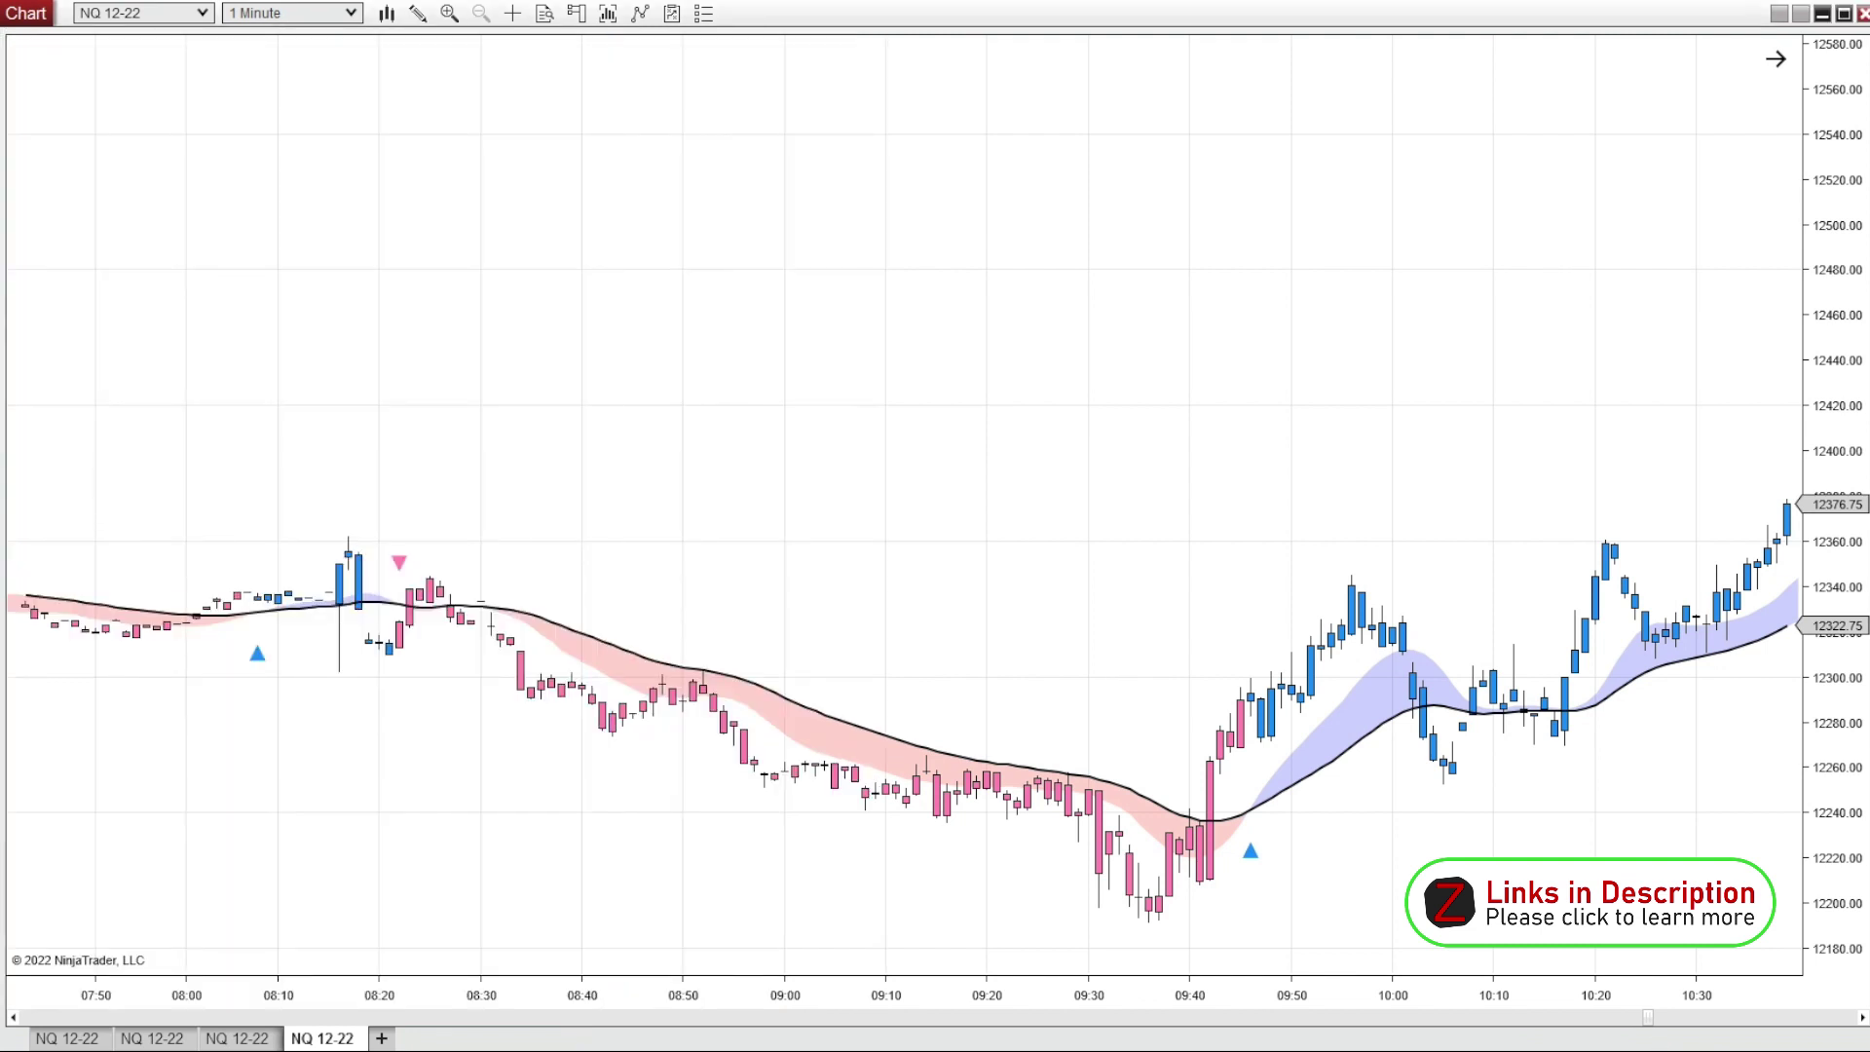
Review the settings of the configured HelloWin and Trading Time Pro indicators on the NQ 09-22 chart.
{"action": "left_click_drag", "start_coordinate": [1649, 1018], "coordinate": [1581, 1044]}
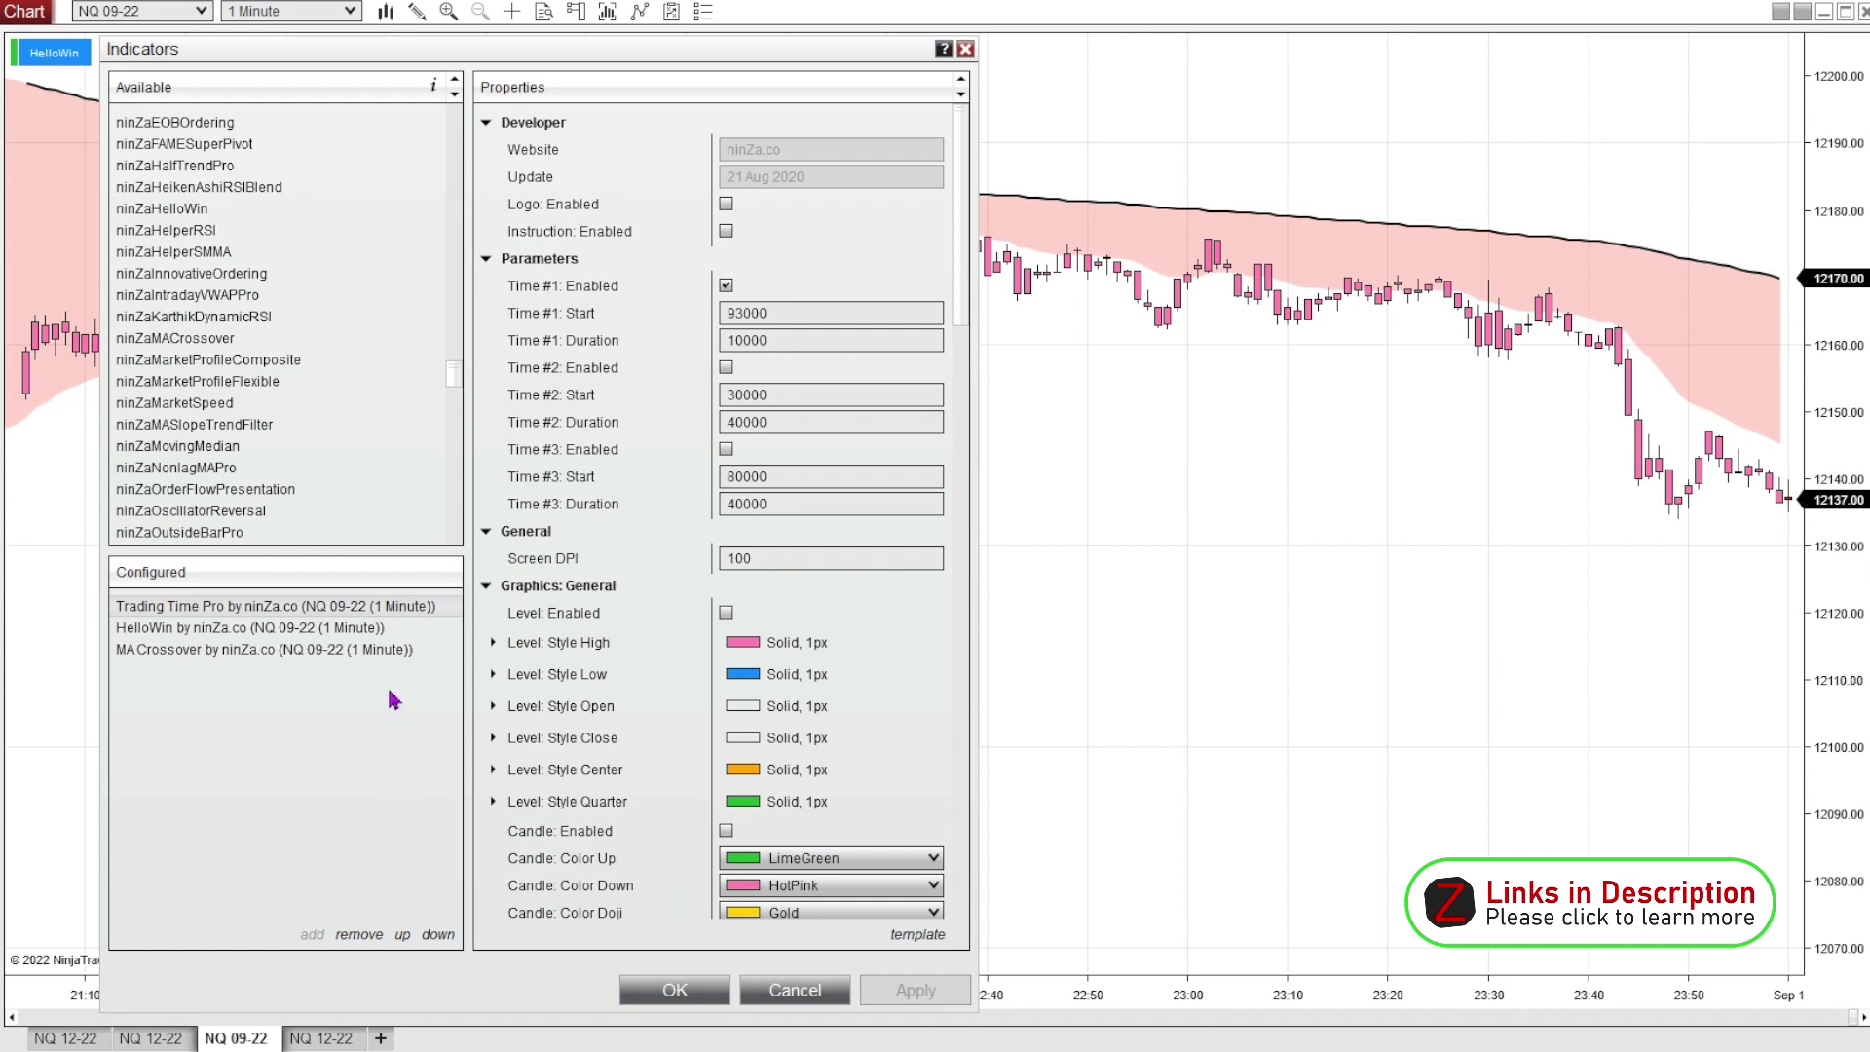
{"action": "left_click", "coordinate": [360, 630]}
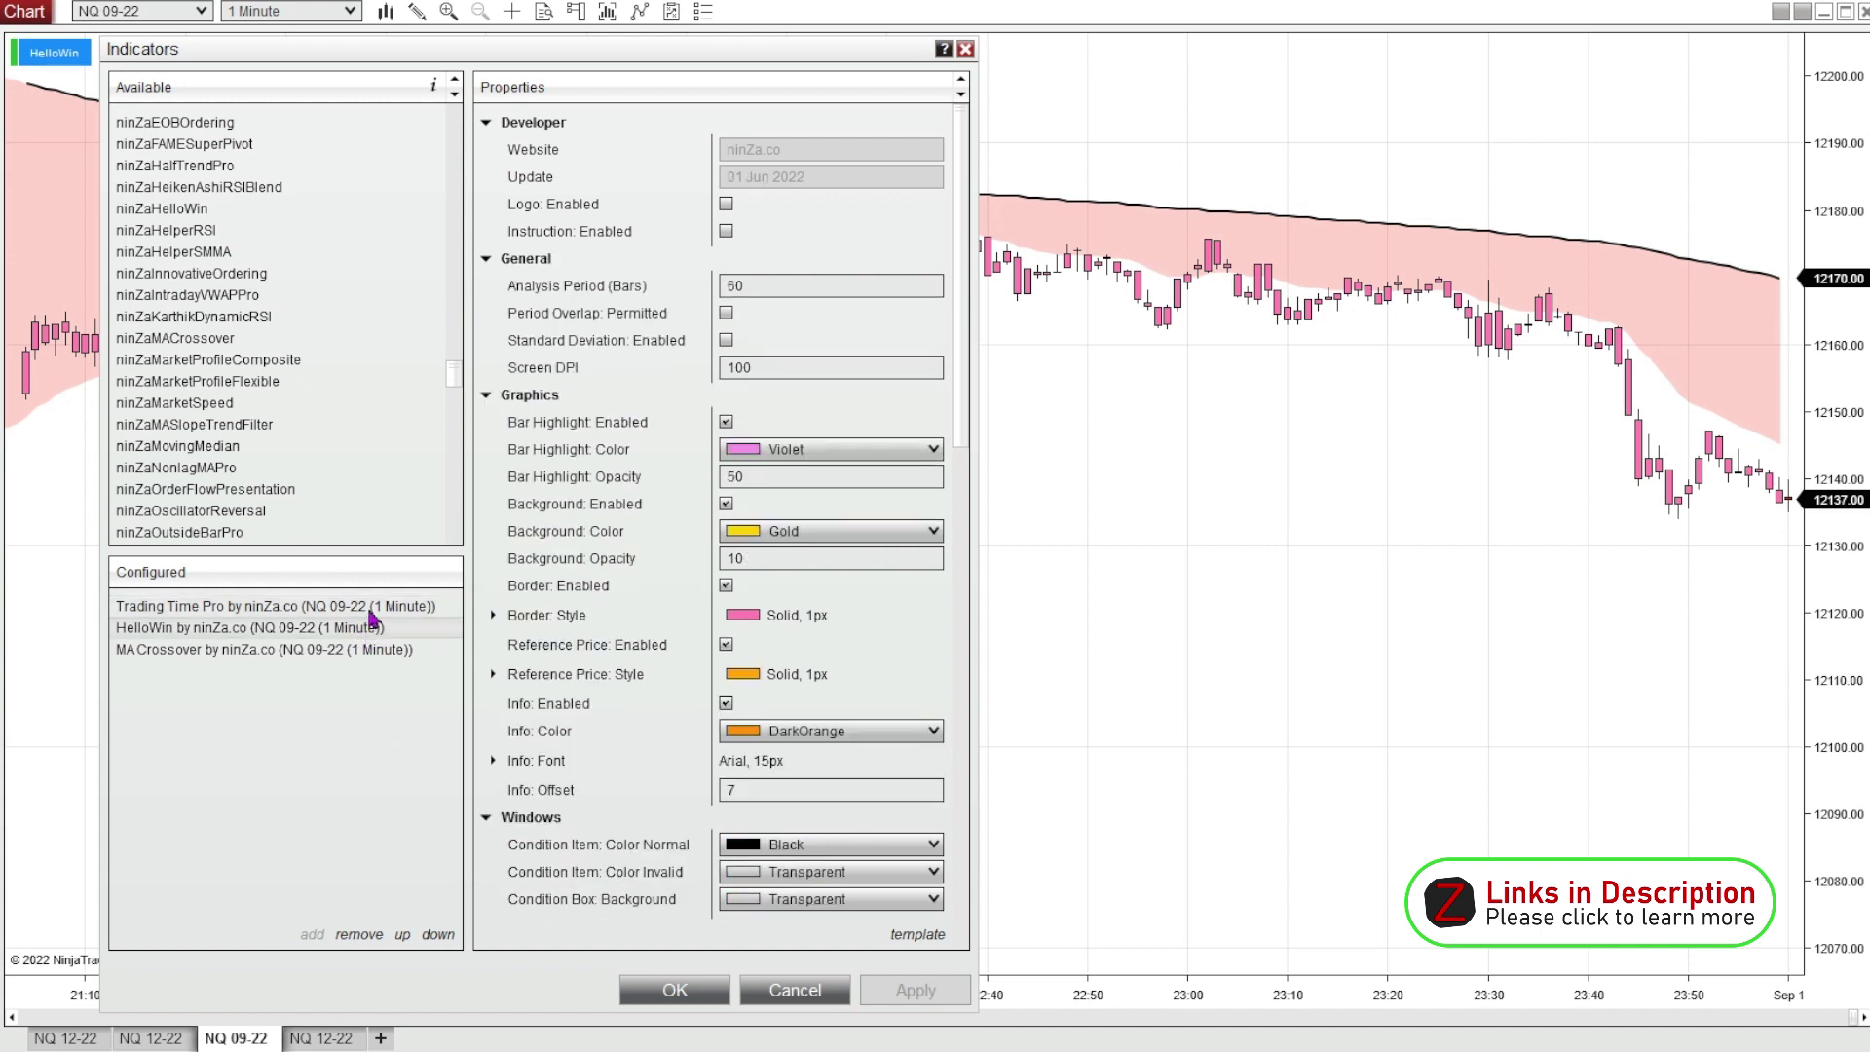
{"action": "left_click", "coordinate": [371, 606]}
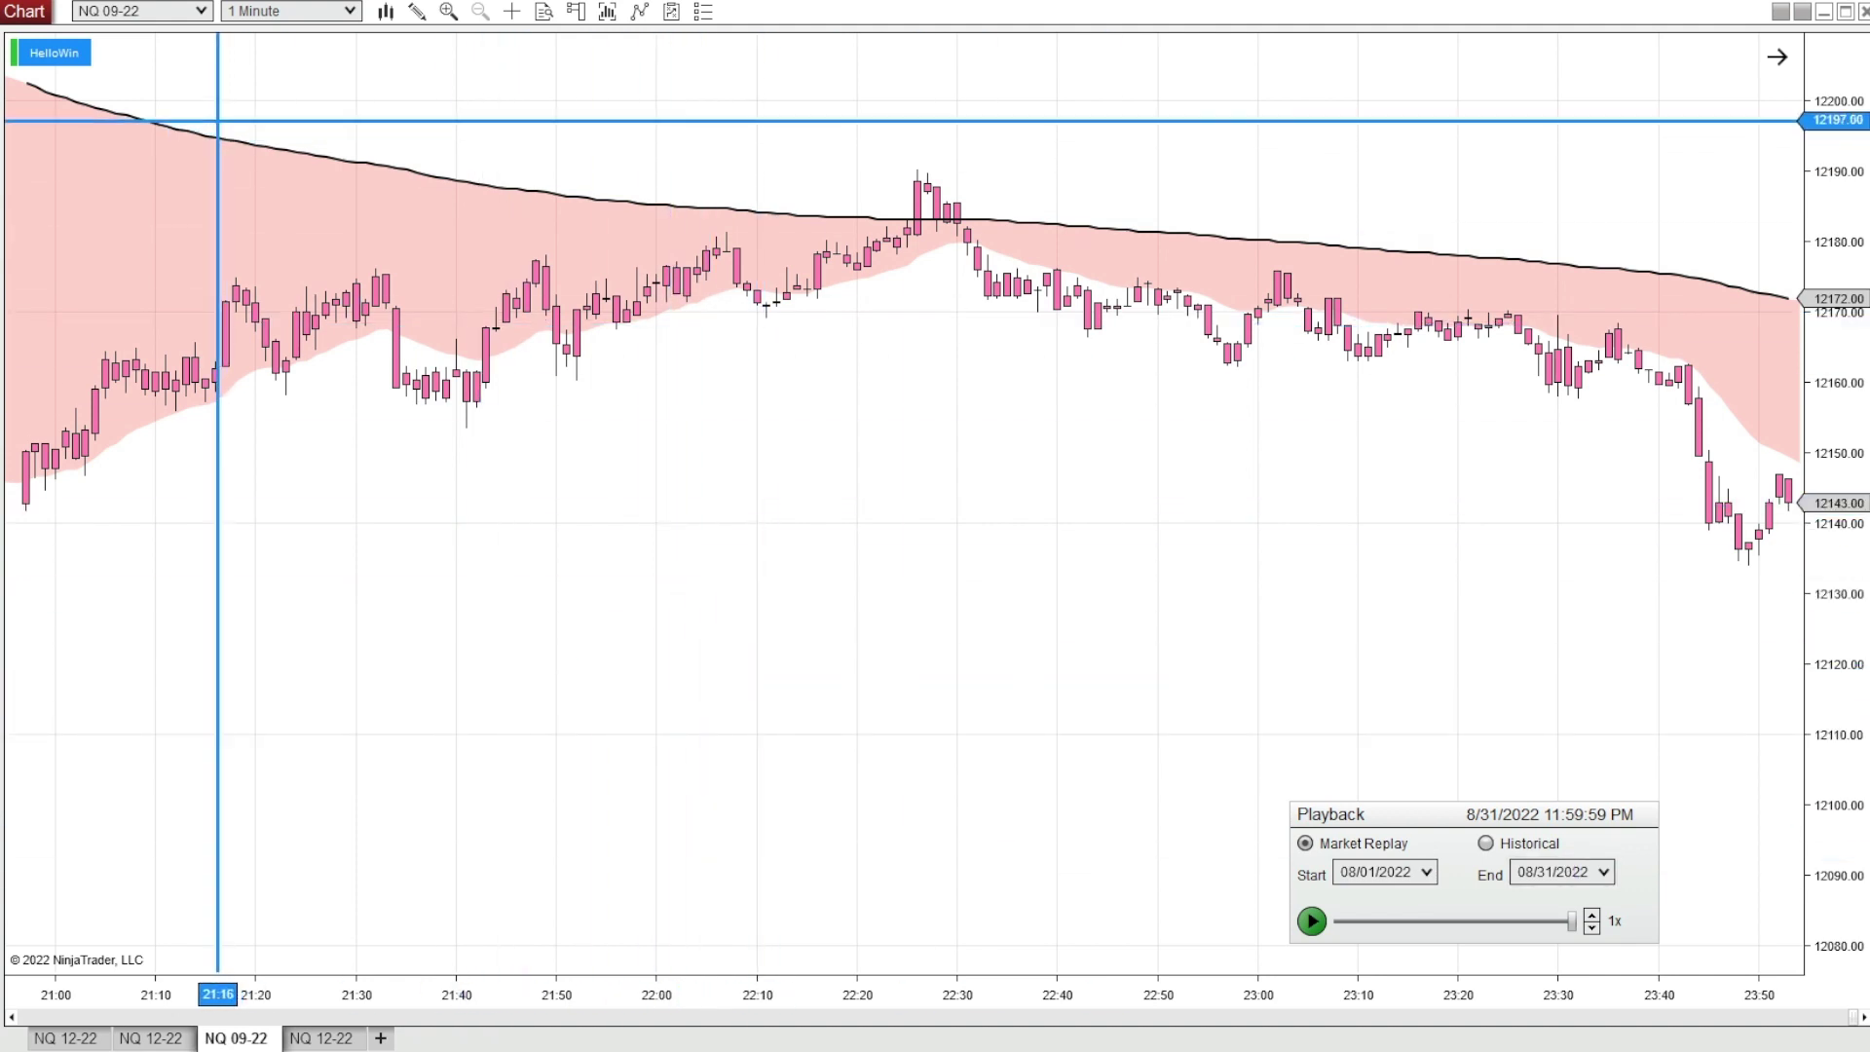
Bring up the HelloWin conditions on the chart and open the MA Crossover condition for editing.
{"action": "left_click", "coordinate": [59, 53]}
{"action": "left_click_drag", "start_coordinate": [482, 242], "coordinate": [561, 363]}
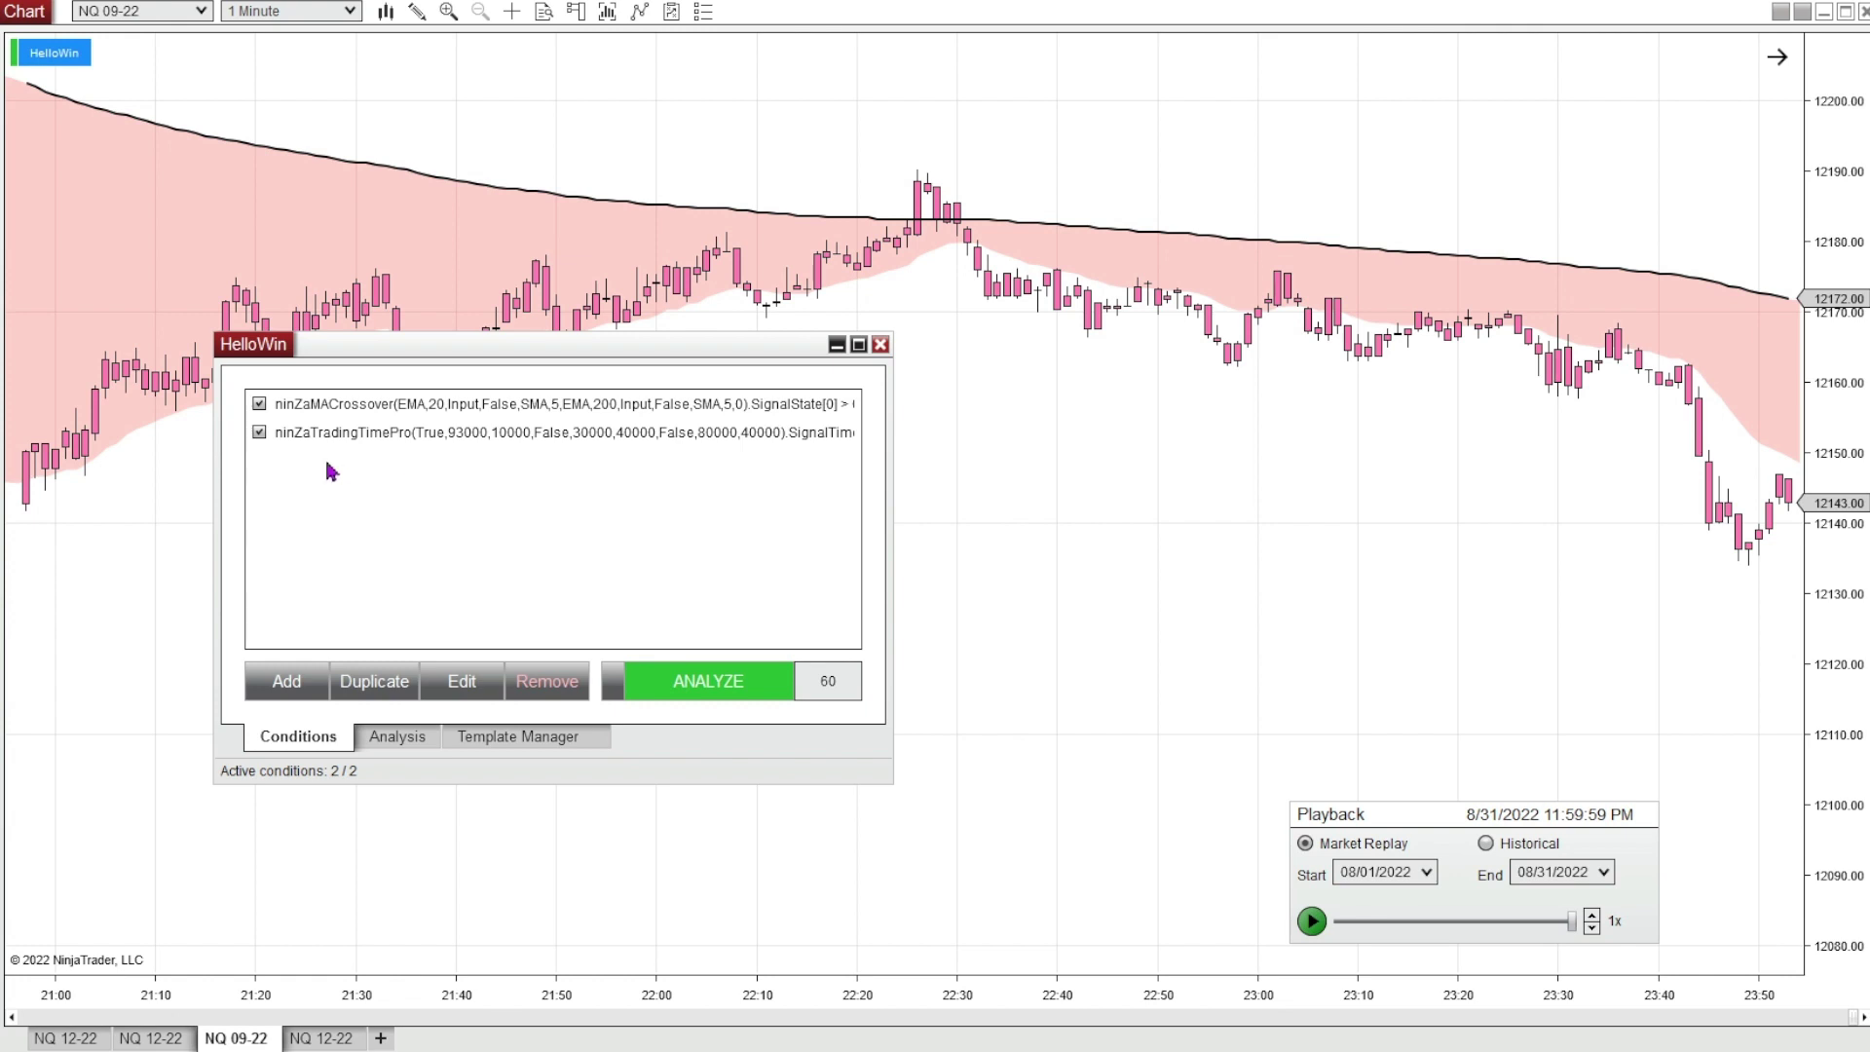
{"action": "double_click", "coordinate": [492, 404]}
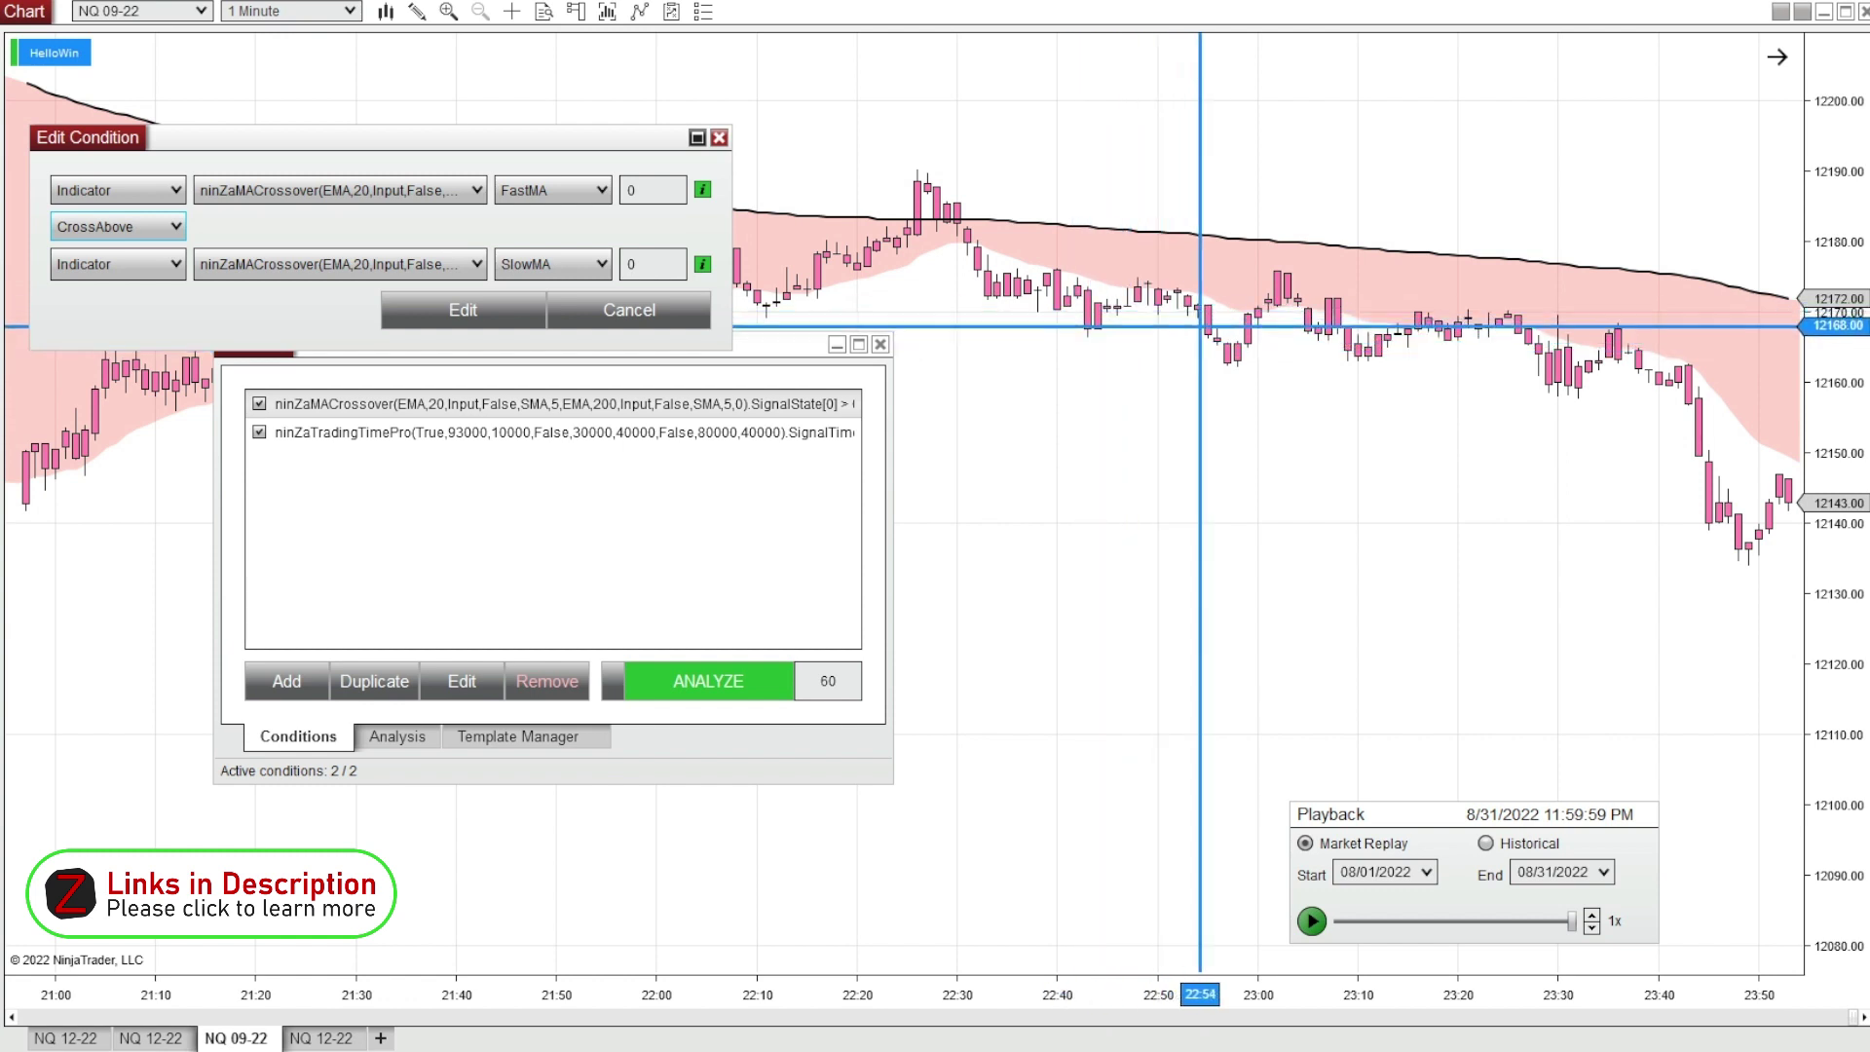
Define the condition as the MA Crossover's SignalState being Greater than the value 0.
{"action": "left_click", "coordinate": [599, 190]}
{"action": "left_click", "coordinate": [546, 265]}
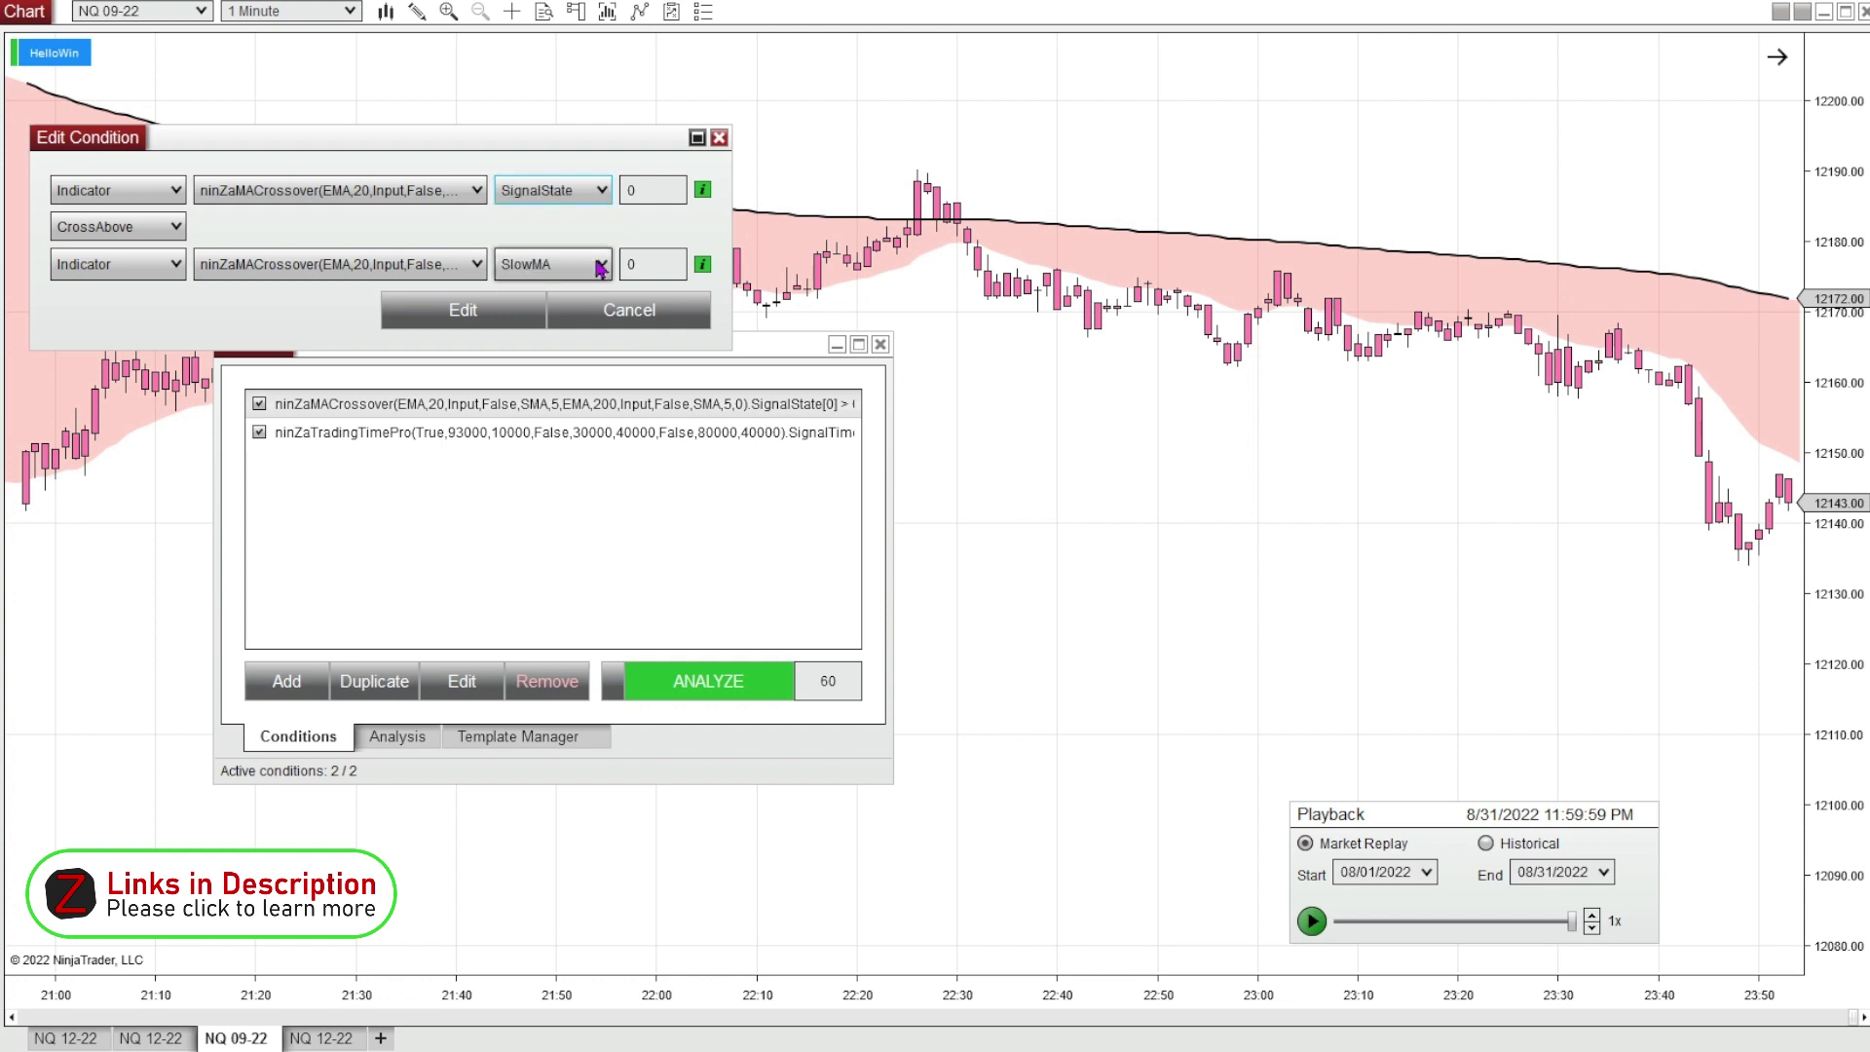
{"action": "left_click", "coordinate": [176, 230]}
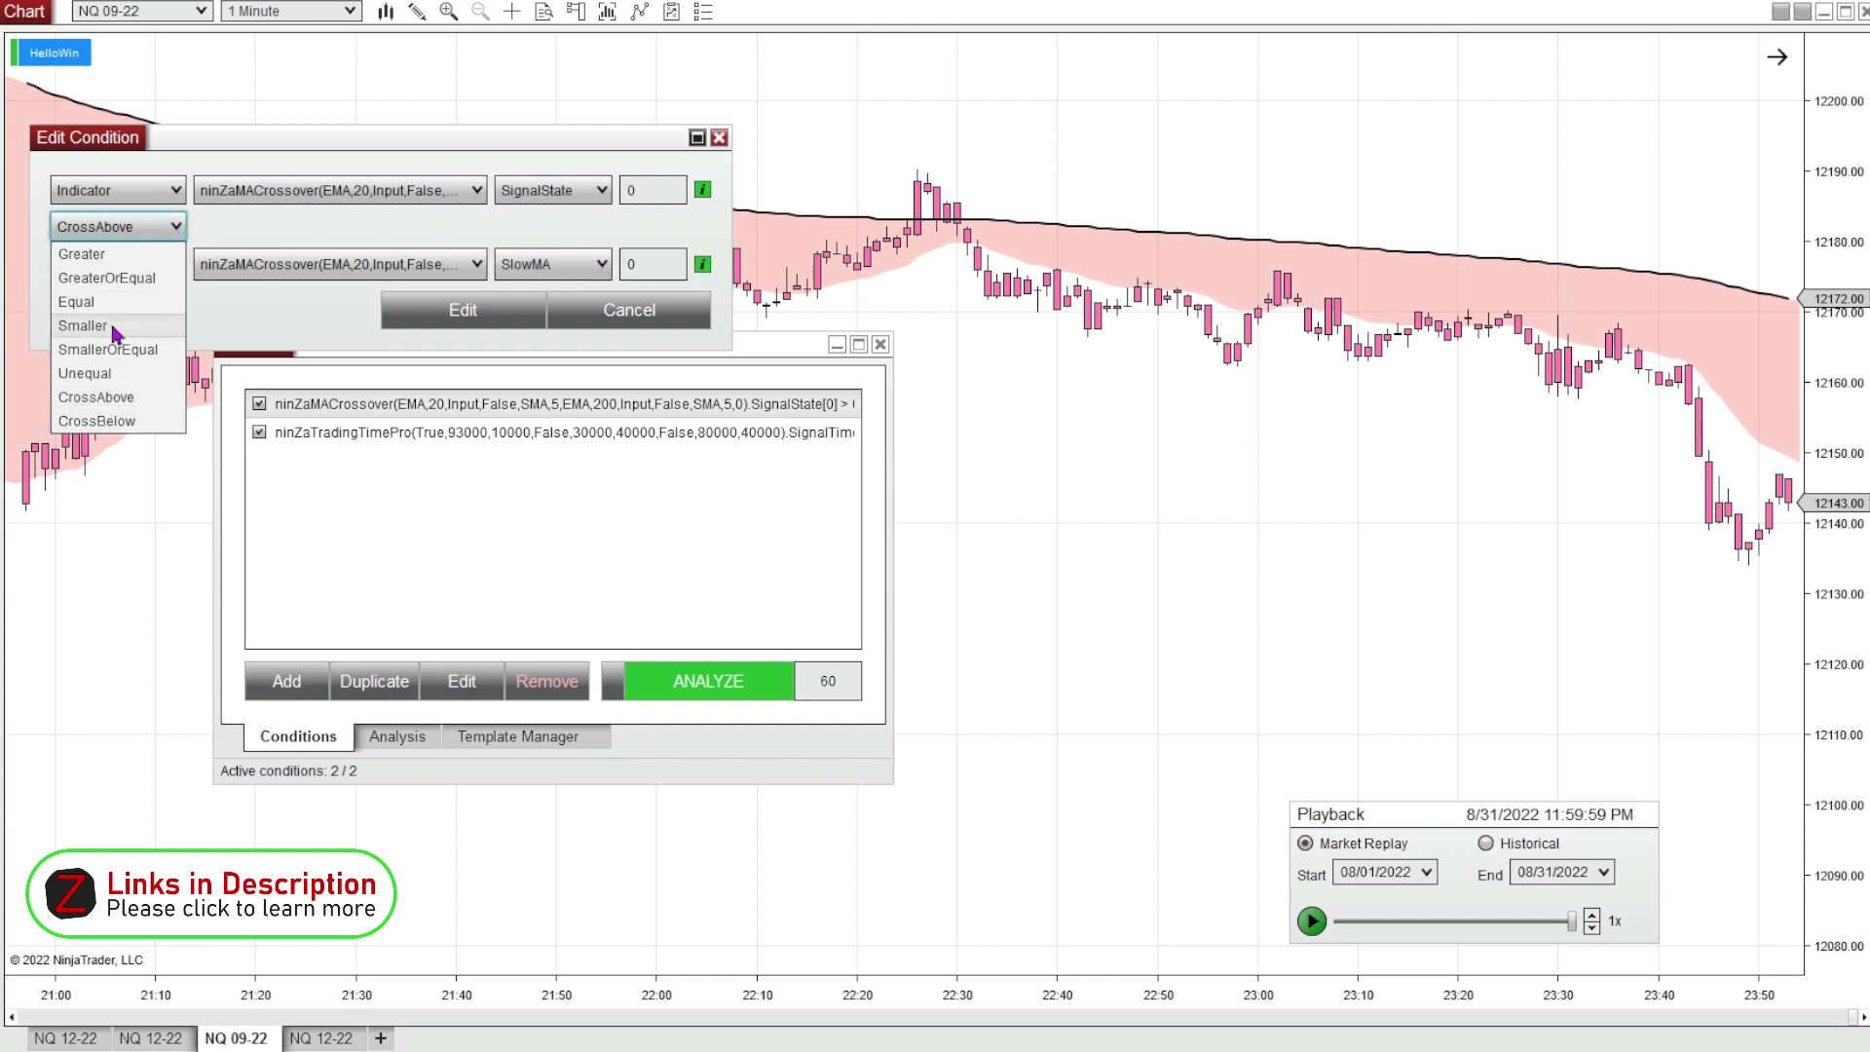
{"action": "left_click", "coordinate": [146, 254]}
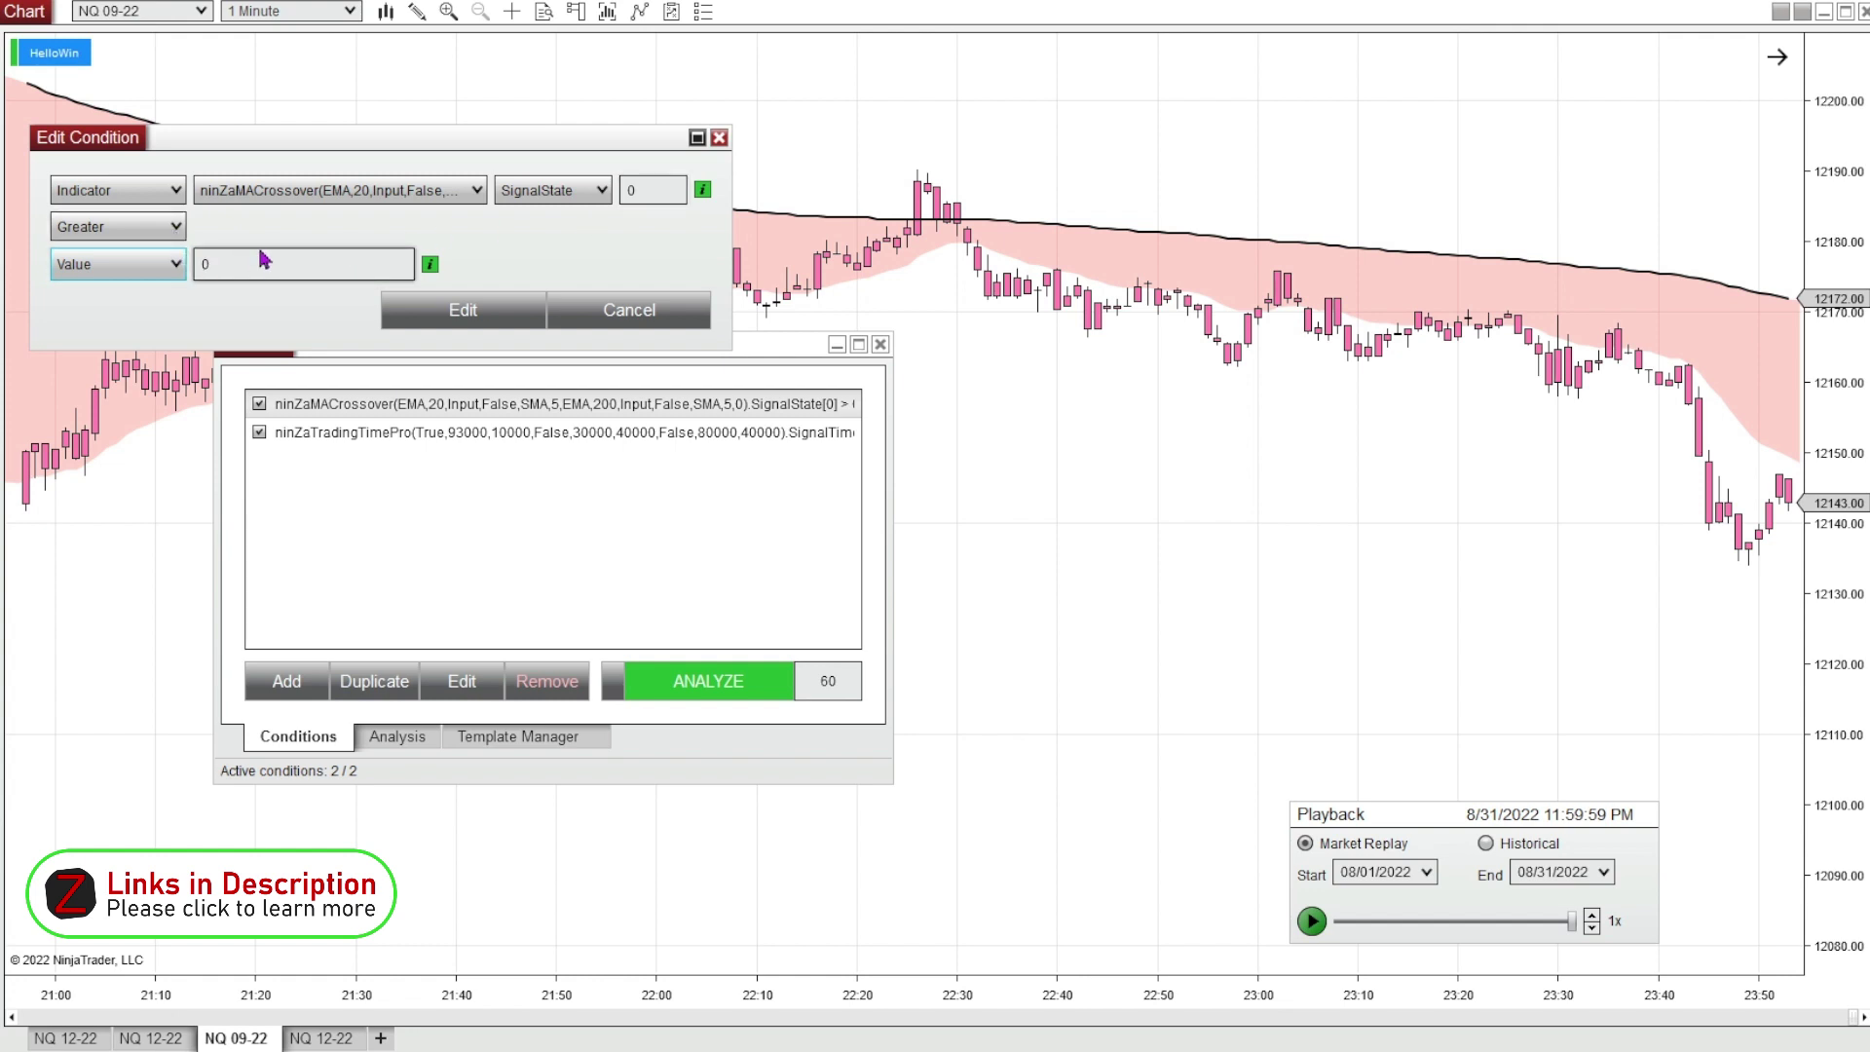
Define the condition as the MA Crossover's FastMA CrossAbove its SlowMA and save the edited condition.
{"action": "left_click", "coordinate": [171, 227]}
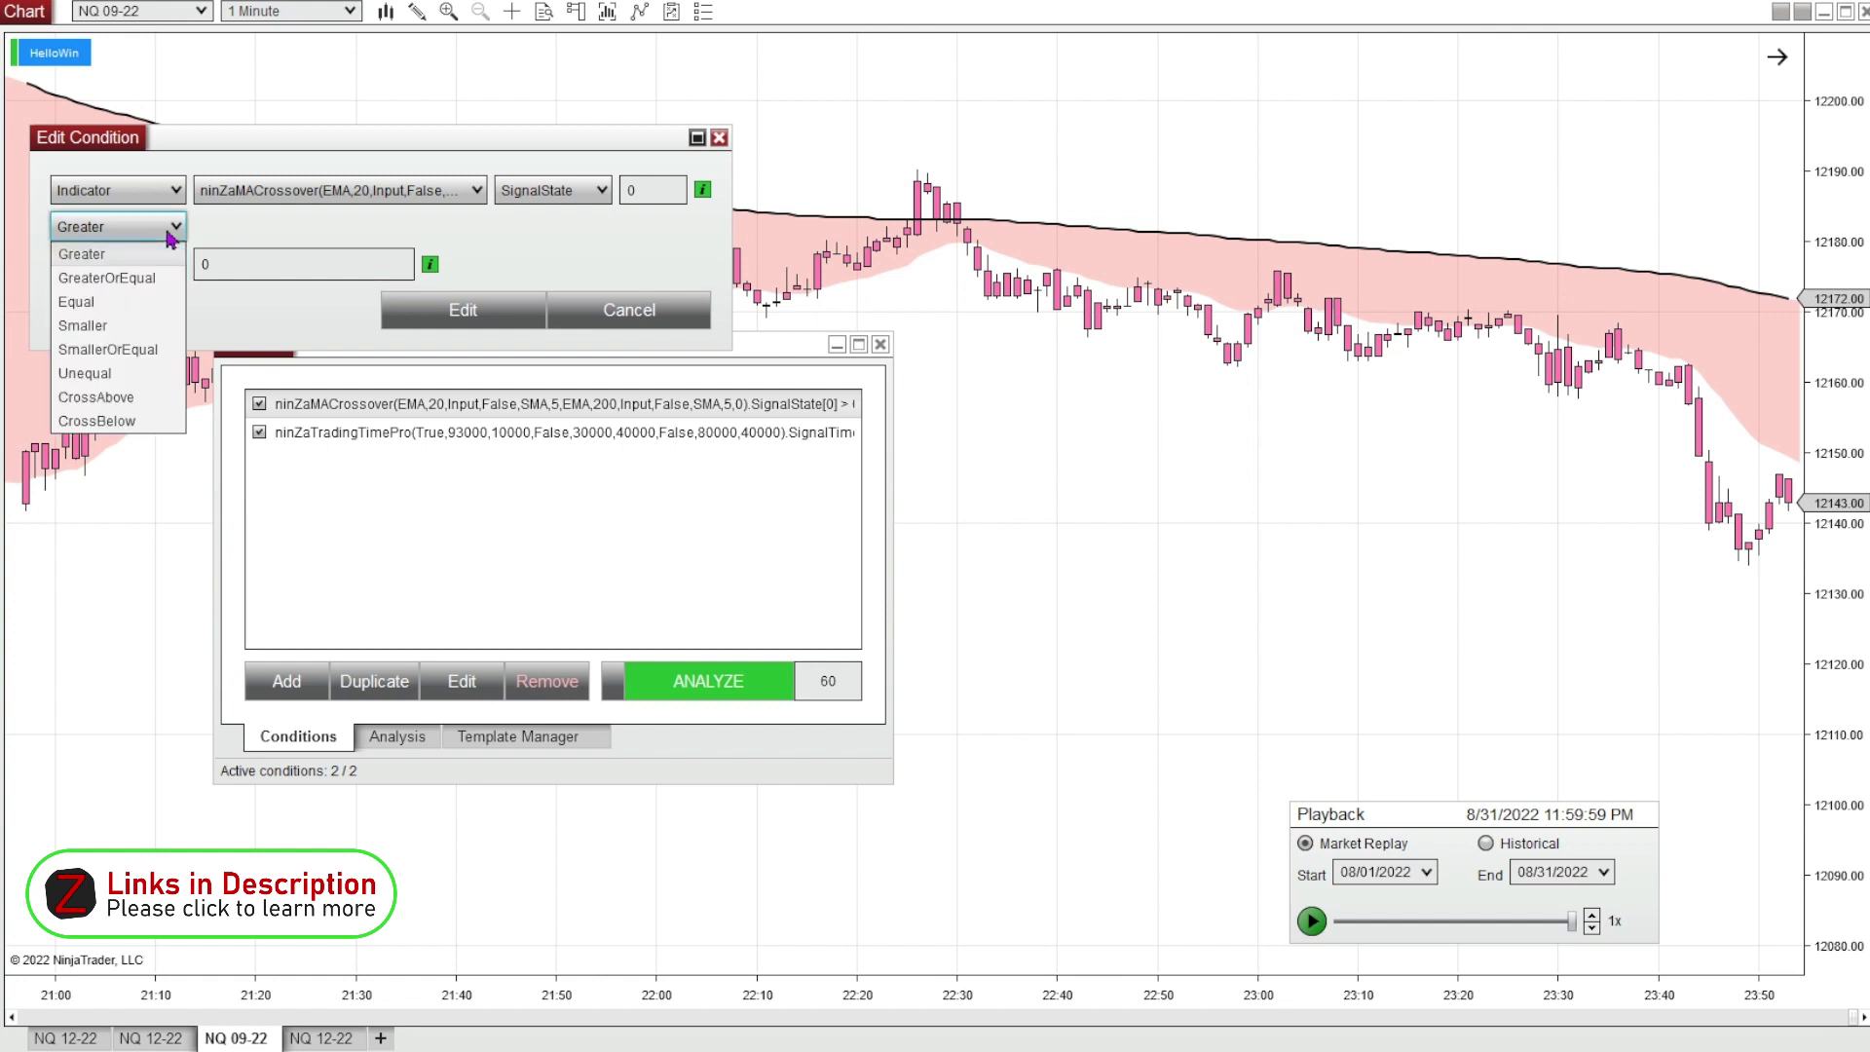
{"action": "left_click", "coordinate": [95, 396]}
{"action": "left_click", "coordinate": [117, 264]}
{"action": "left_click", "coordinate": [86, 290]}
{"action": "left_click", "coordinate": [579, 195]}
{"action": "left_click", "coordinate": [530, 218]}
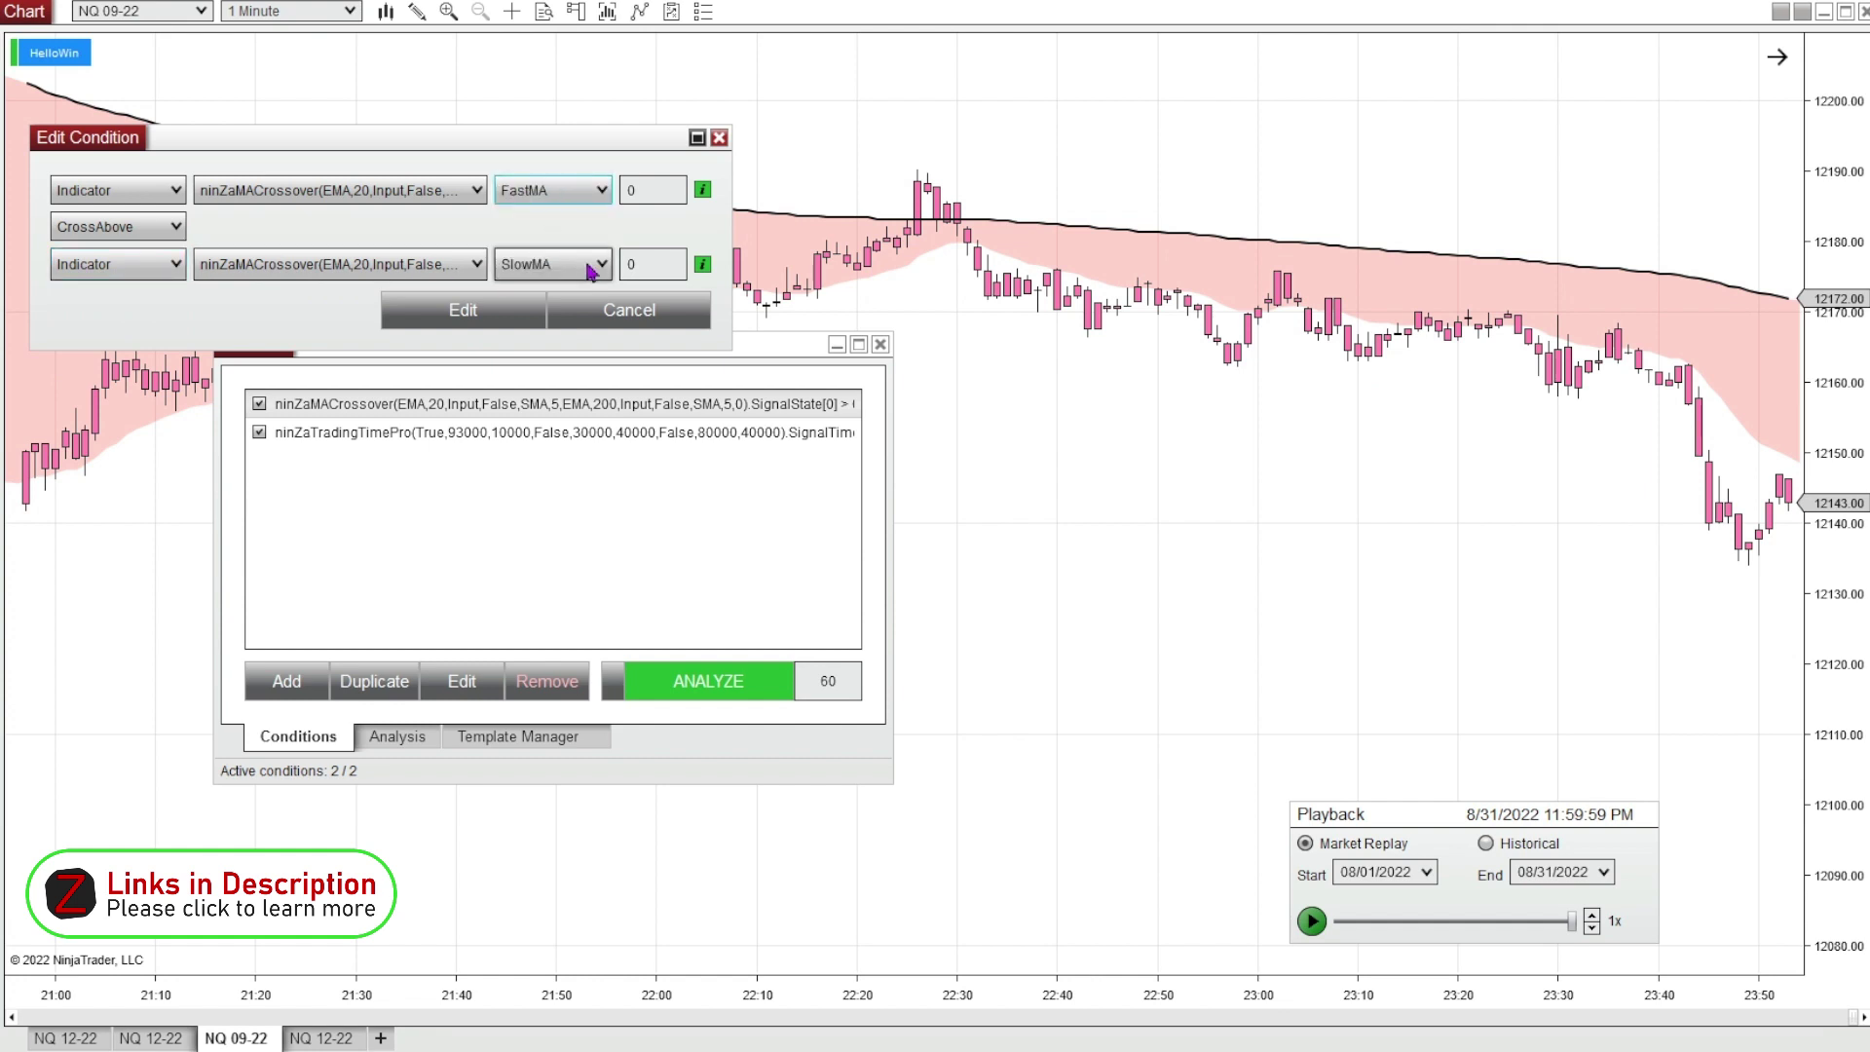
{"action": "left_click", "coordinate": [513, 321]}
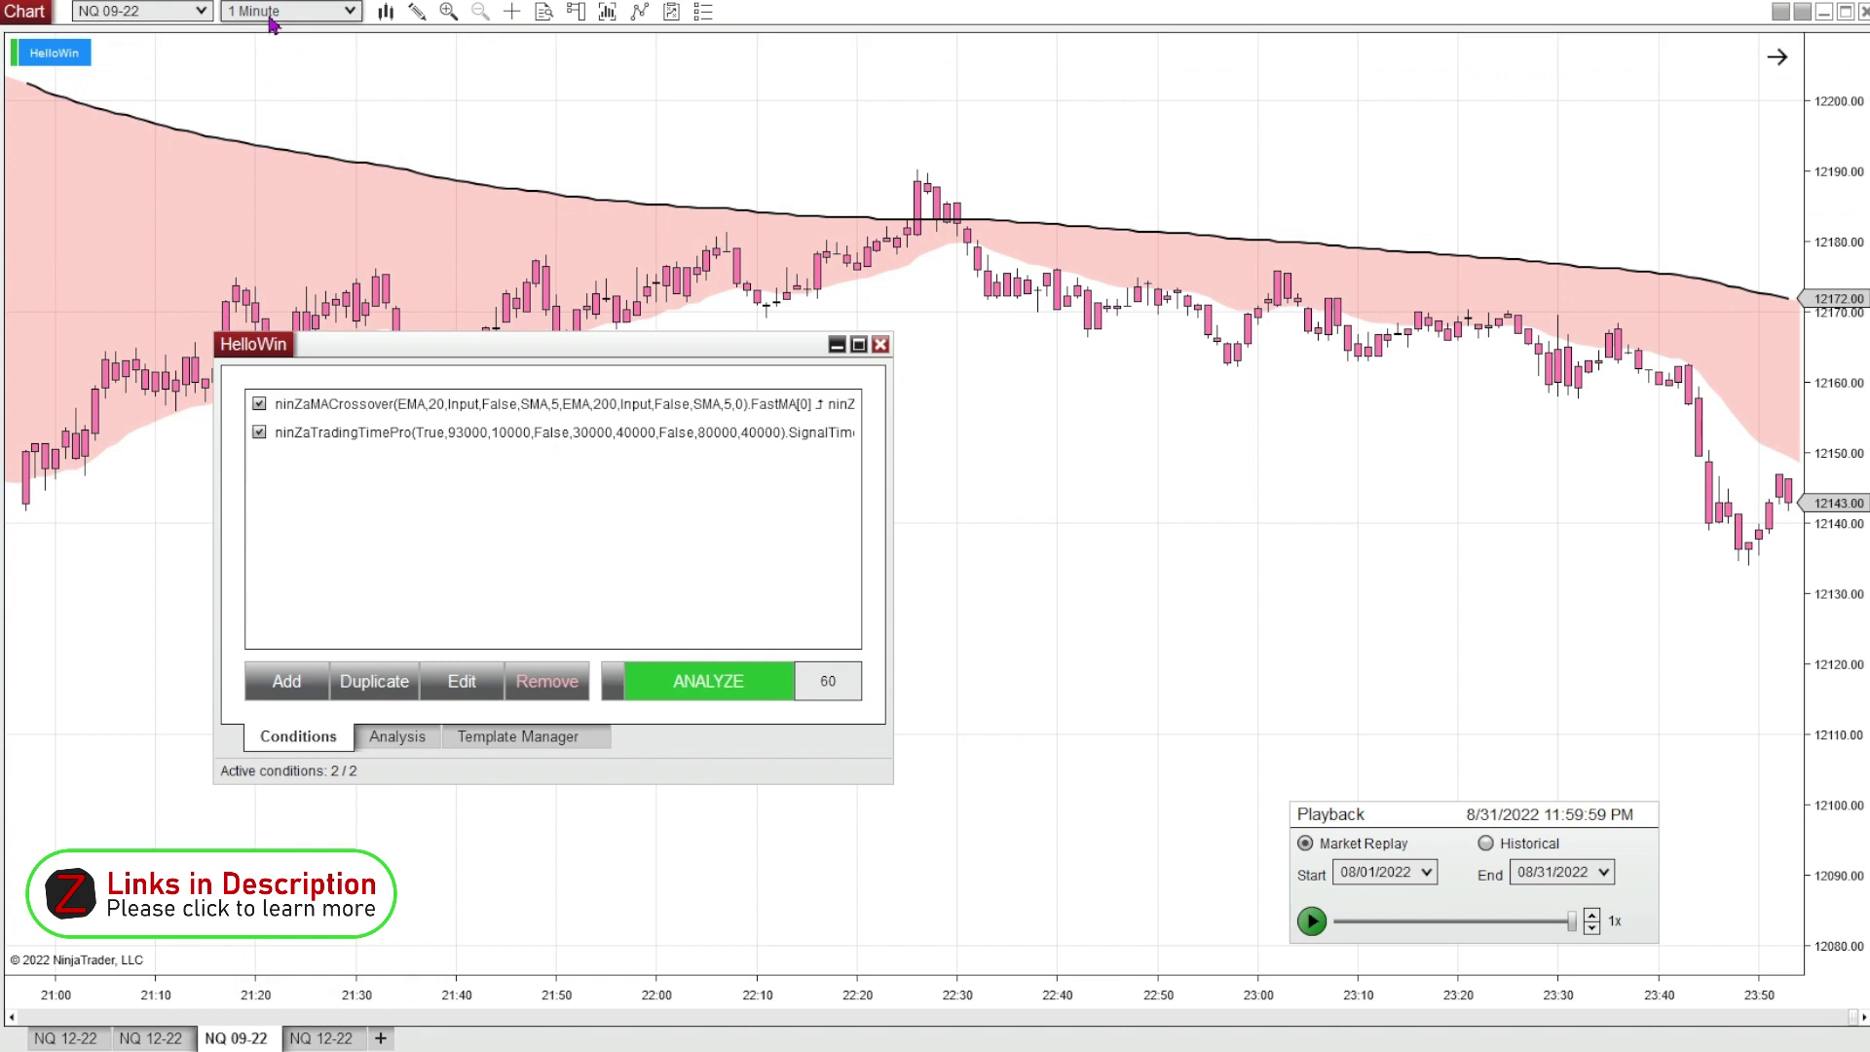
Run the HelloWin analysis over 60 bars and examine an earlier highlighted signal on the price chart.
{"action": "left_click", "coordinate": [722, 689]}
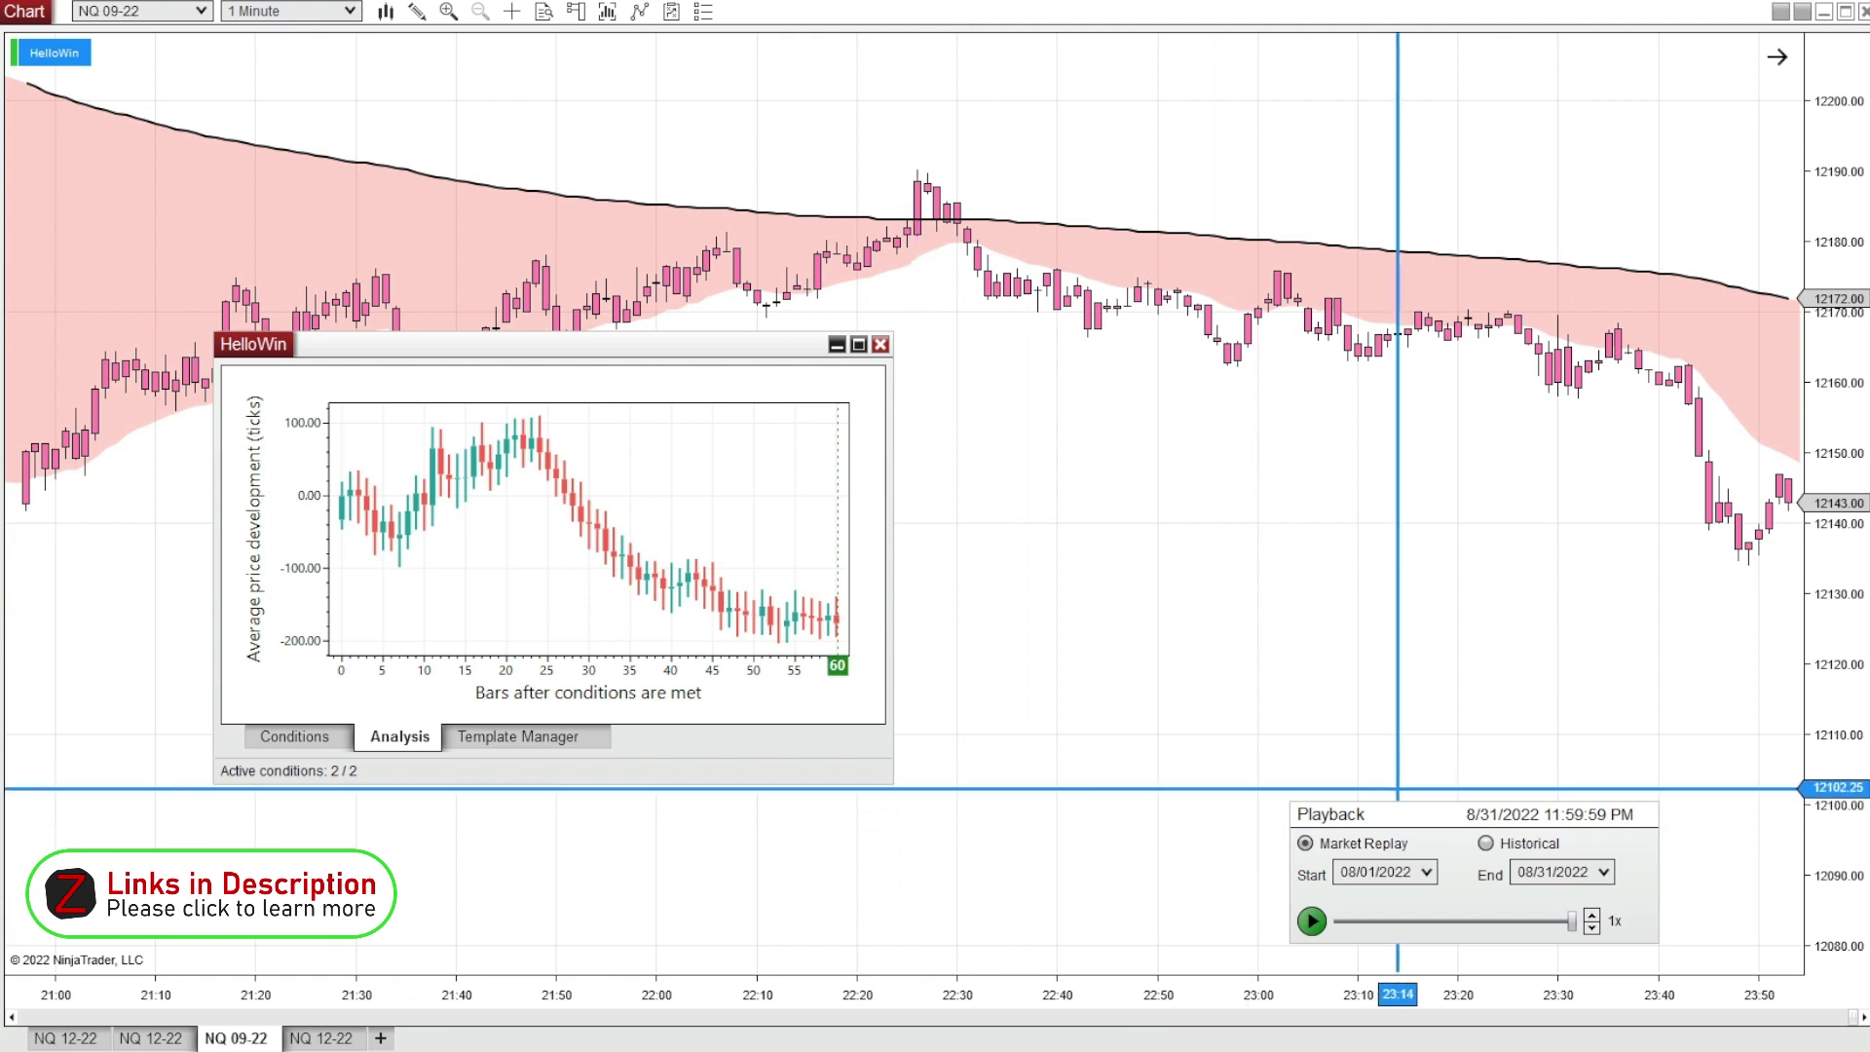
{"action": "left_click_drag", "start_coordinate": [1363, 814], "coordinate": [1338, 1047]}
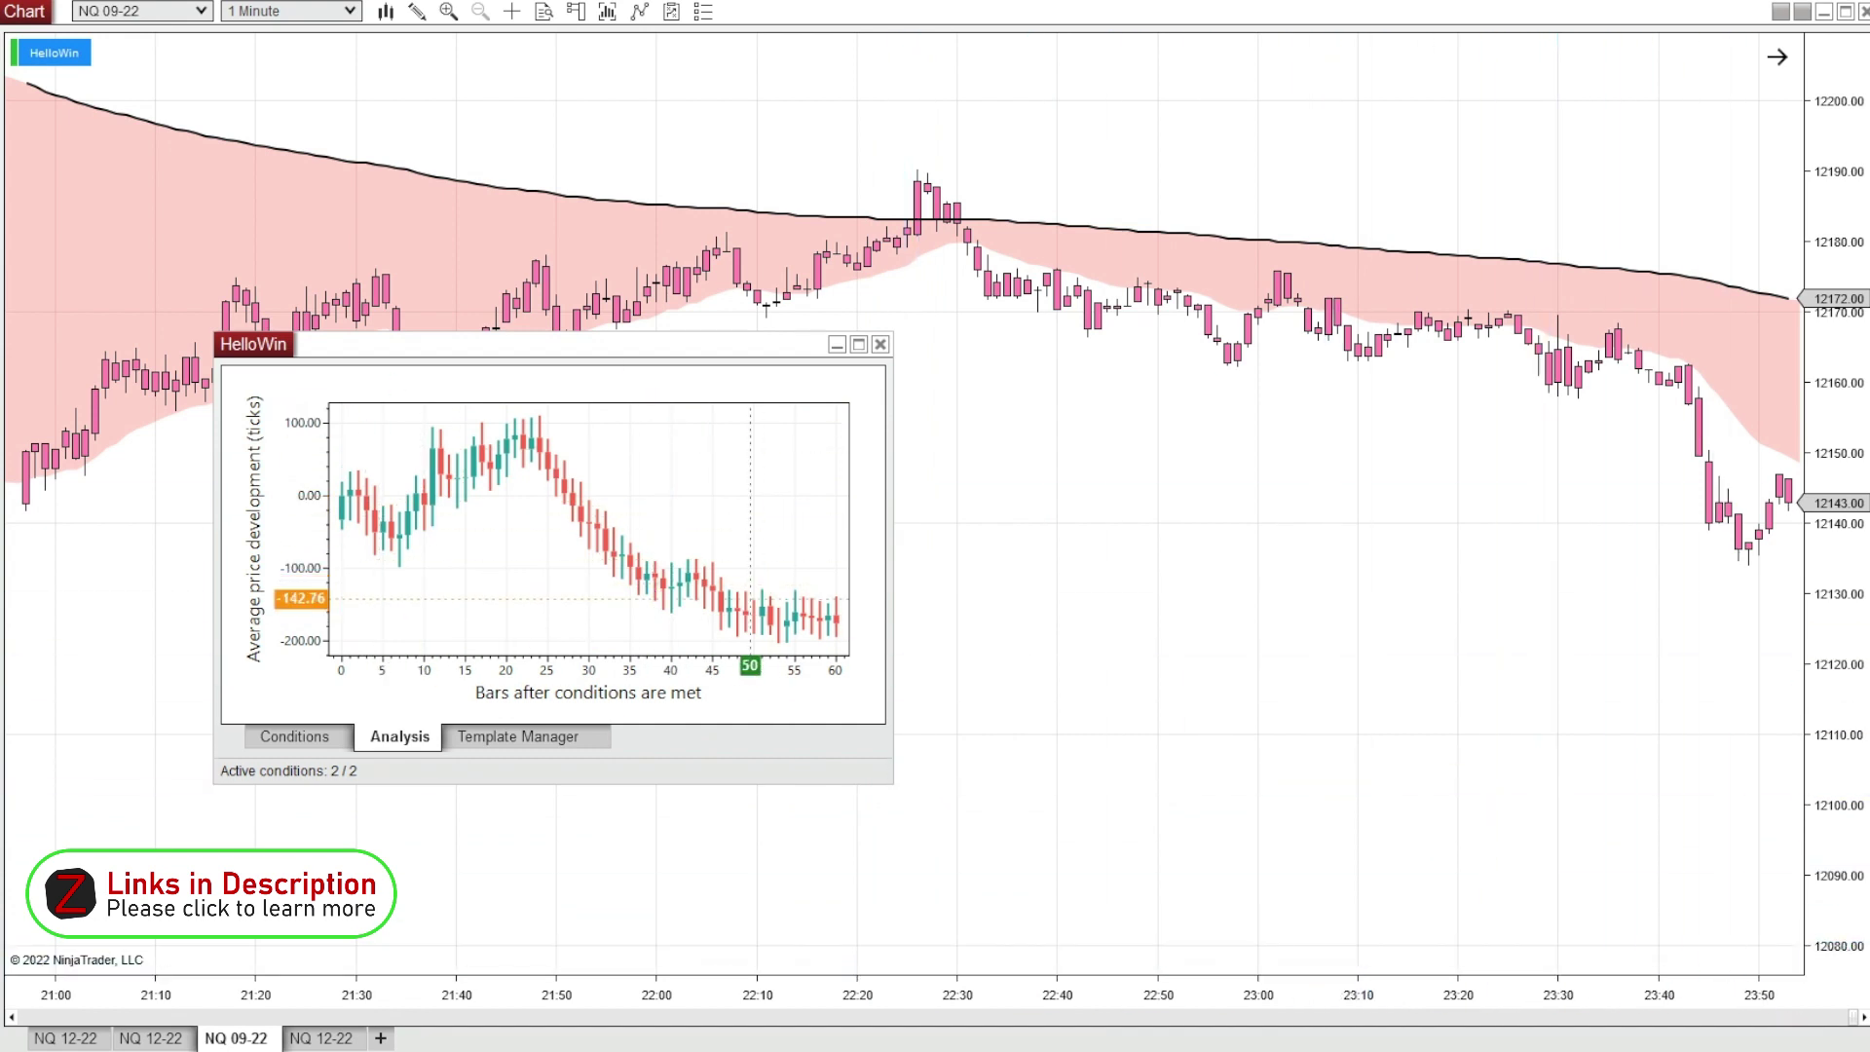
{"action": "left_click_drag", "start_coordinate": [1853, 1017], "coordinate": [1497, 1017]}
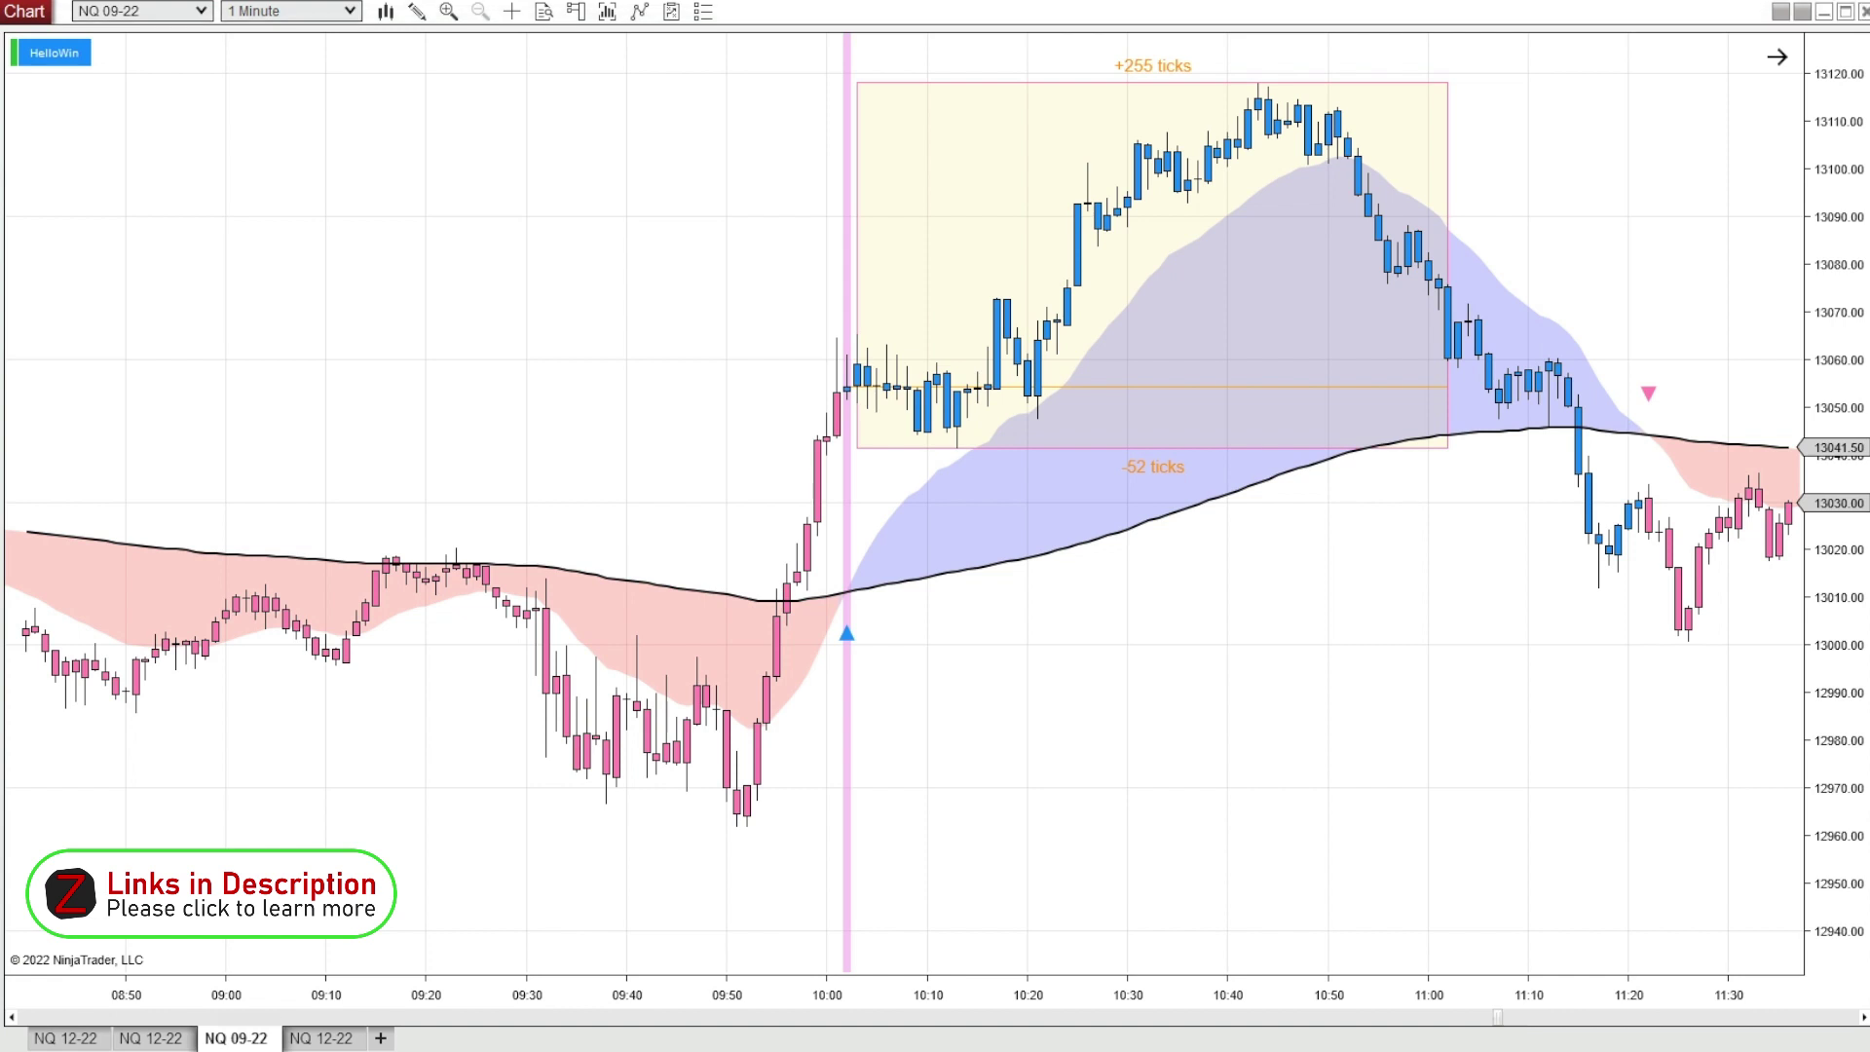
Switch the chart's instrument to NQ 12-22 and look through its past crossover signals.
{"action": "left_click", "coordinate": [146, 11]}
{"action": "left_click", "coordinate": [104, 87]}
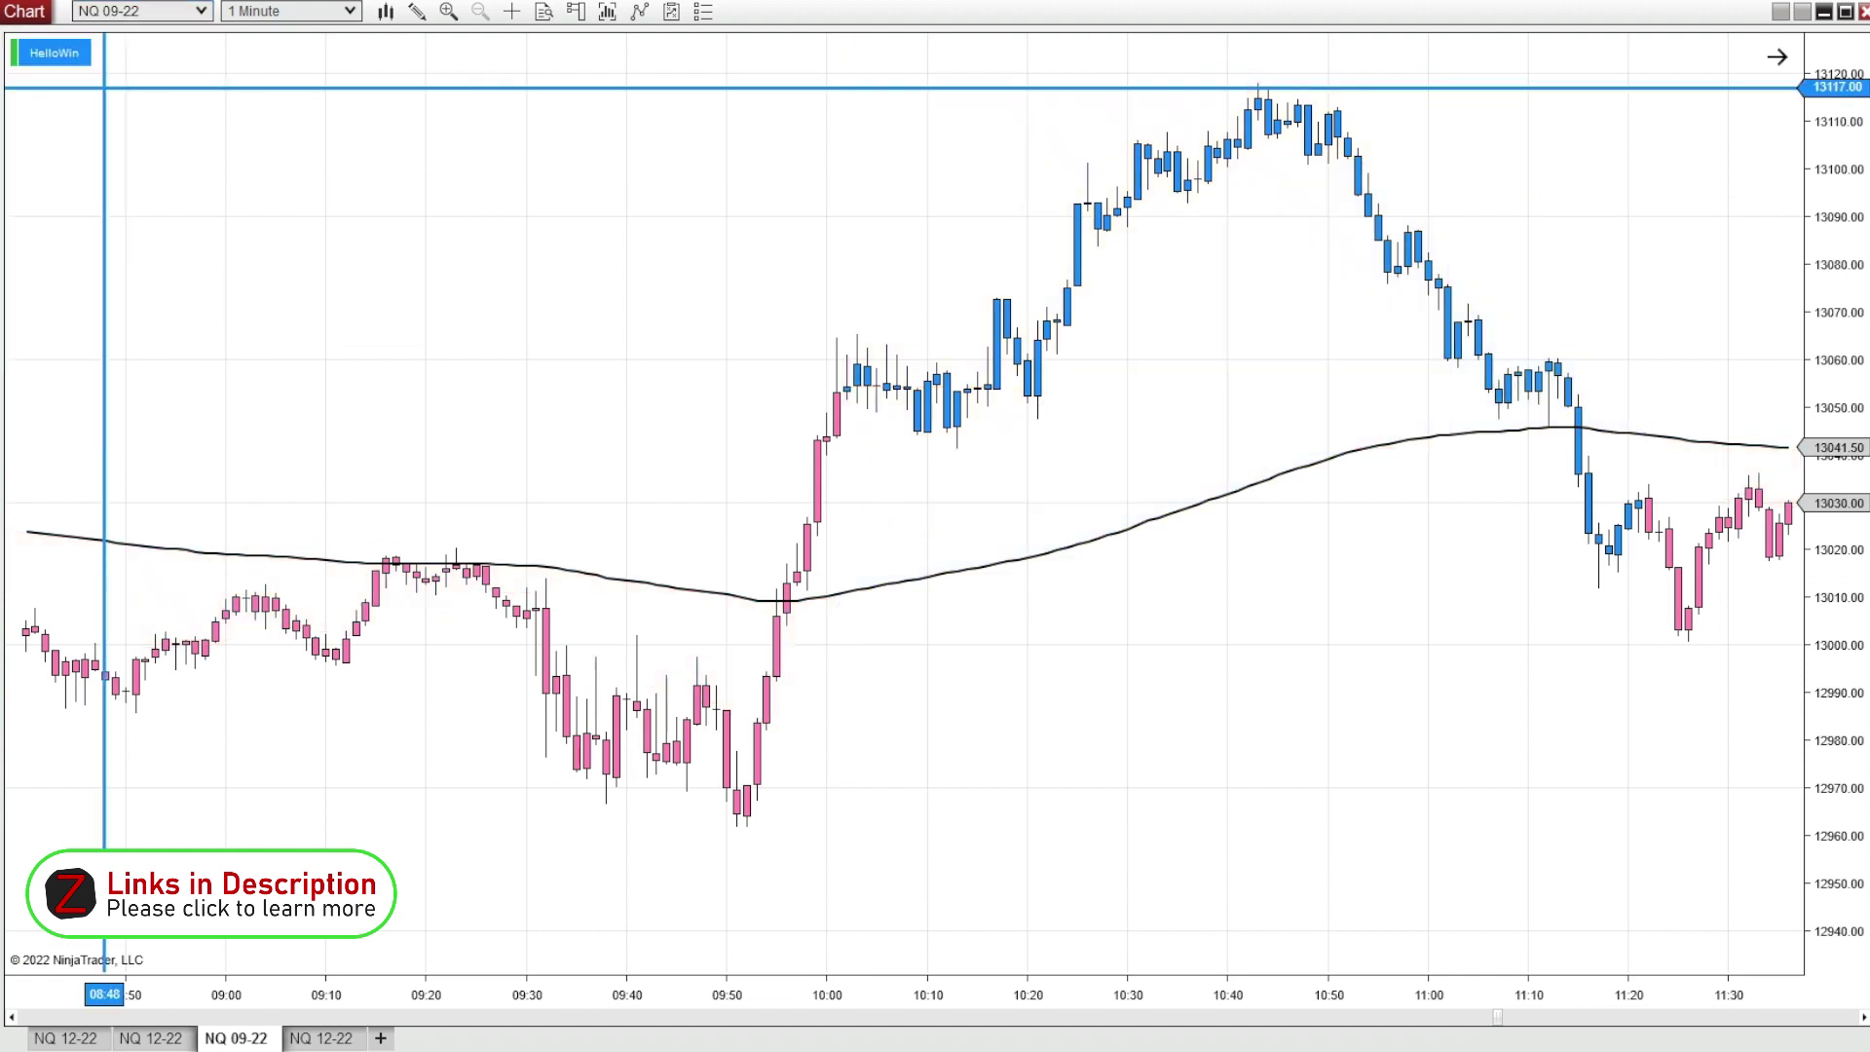
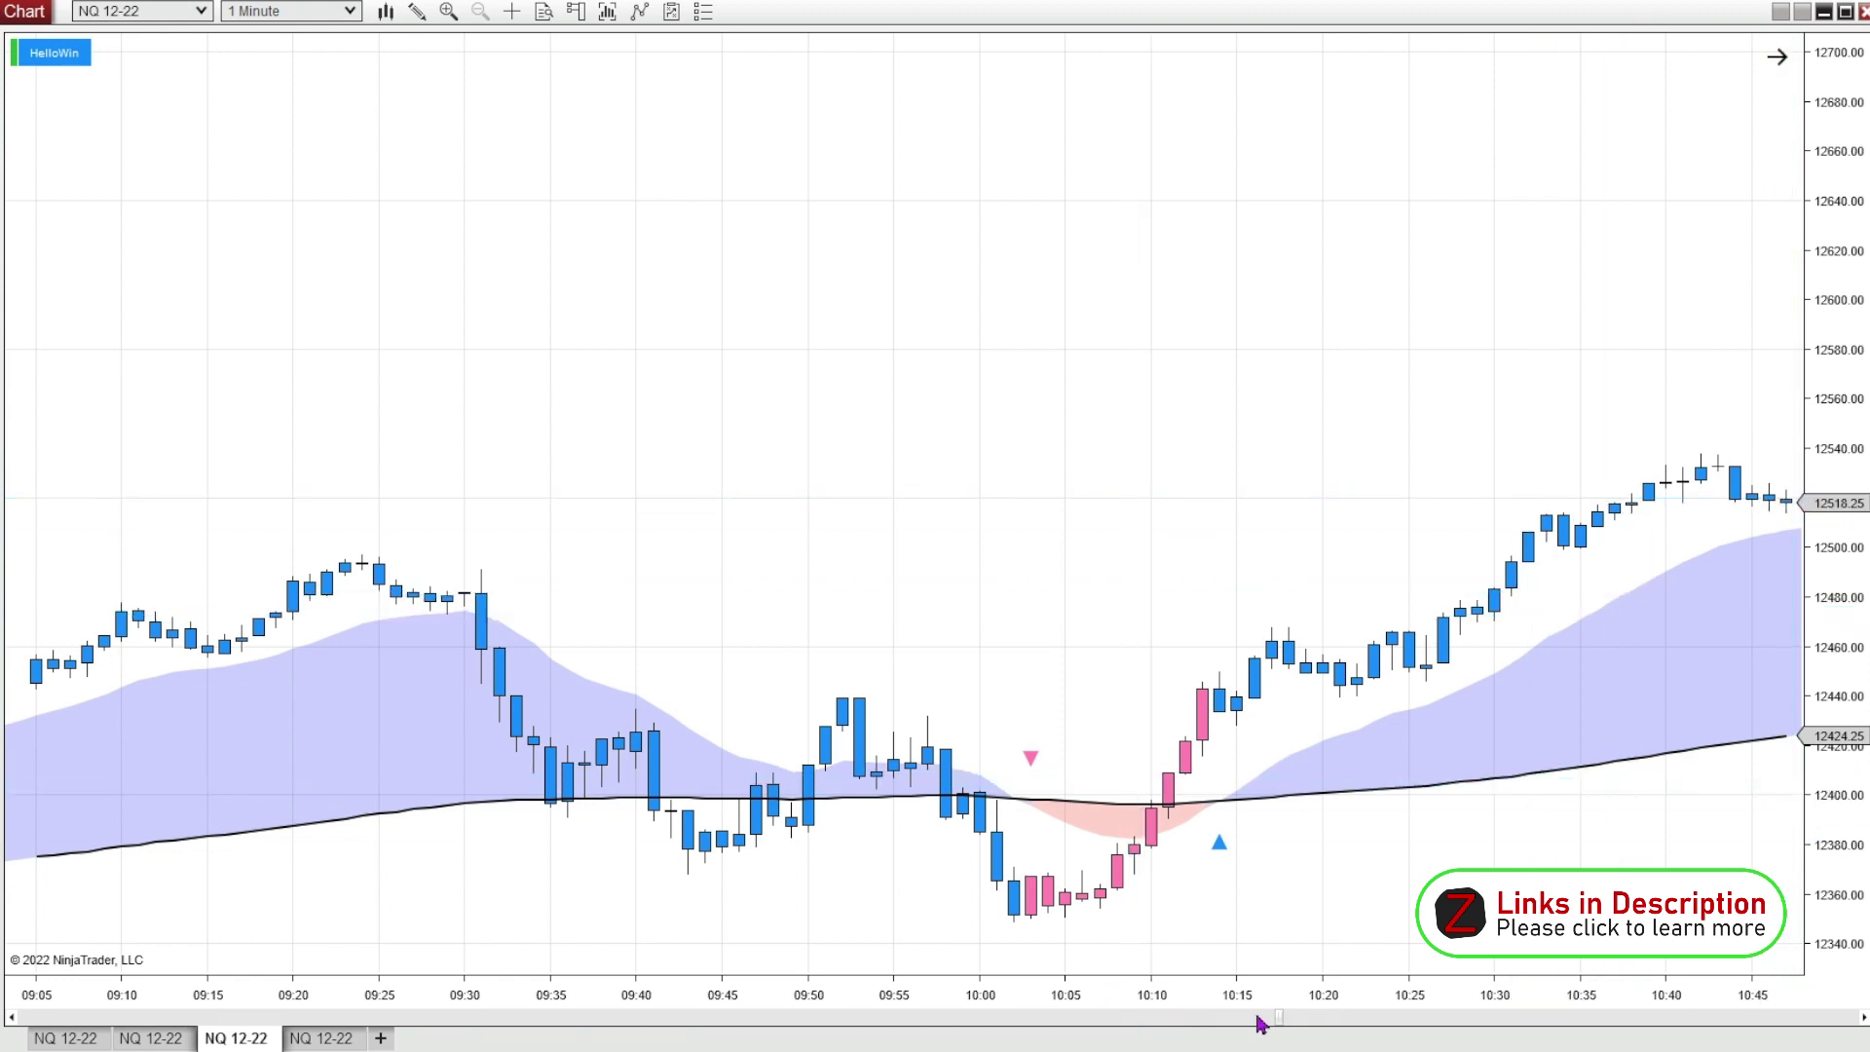
{"action": "scroll", "coordinate": [1284, 1019], "scroll_direction": "down", "scroll_amount": 3}
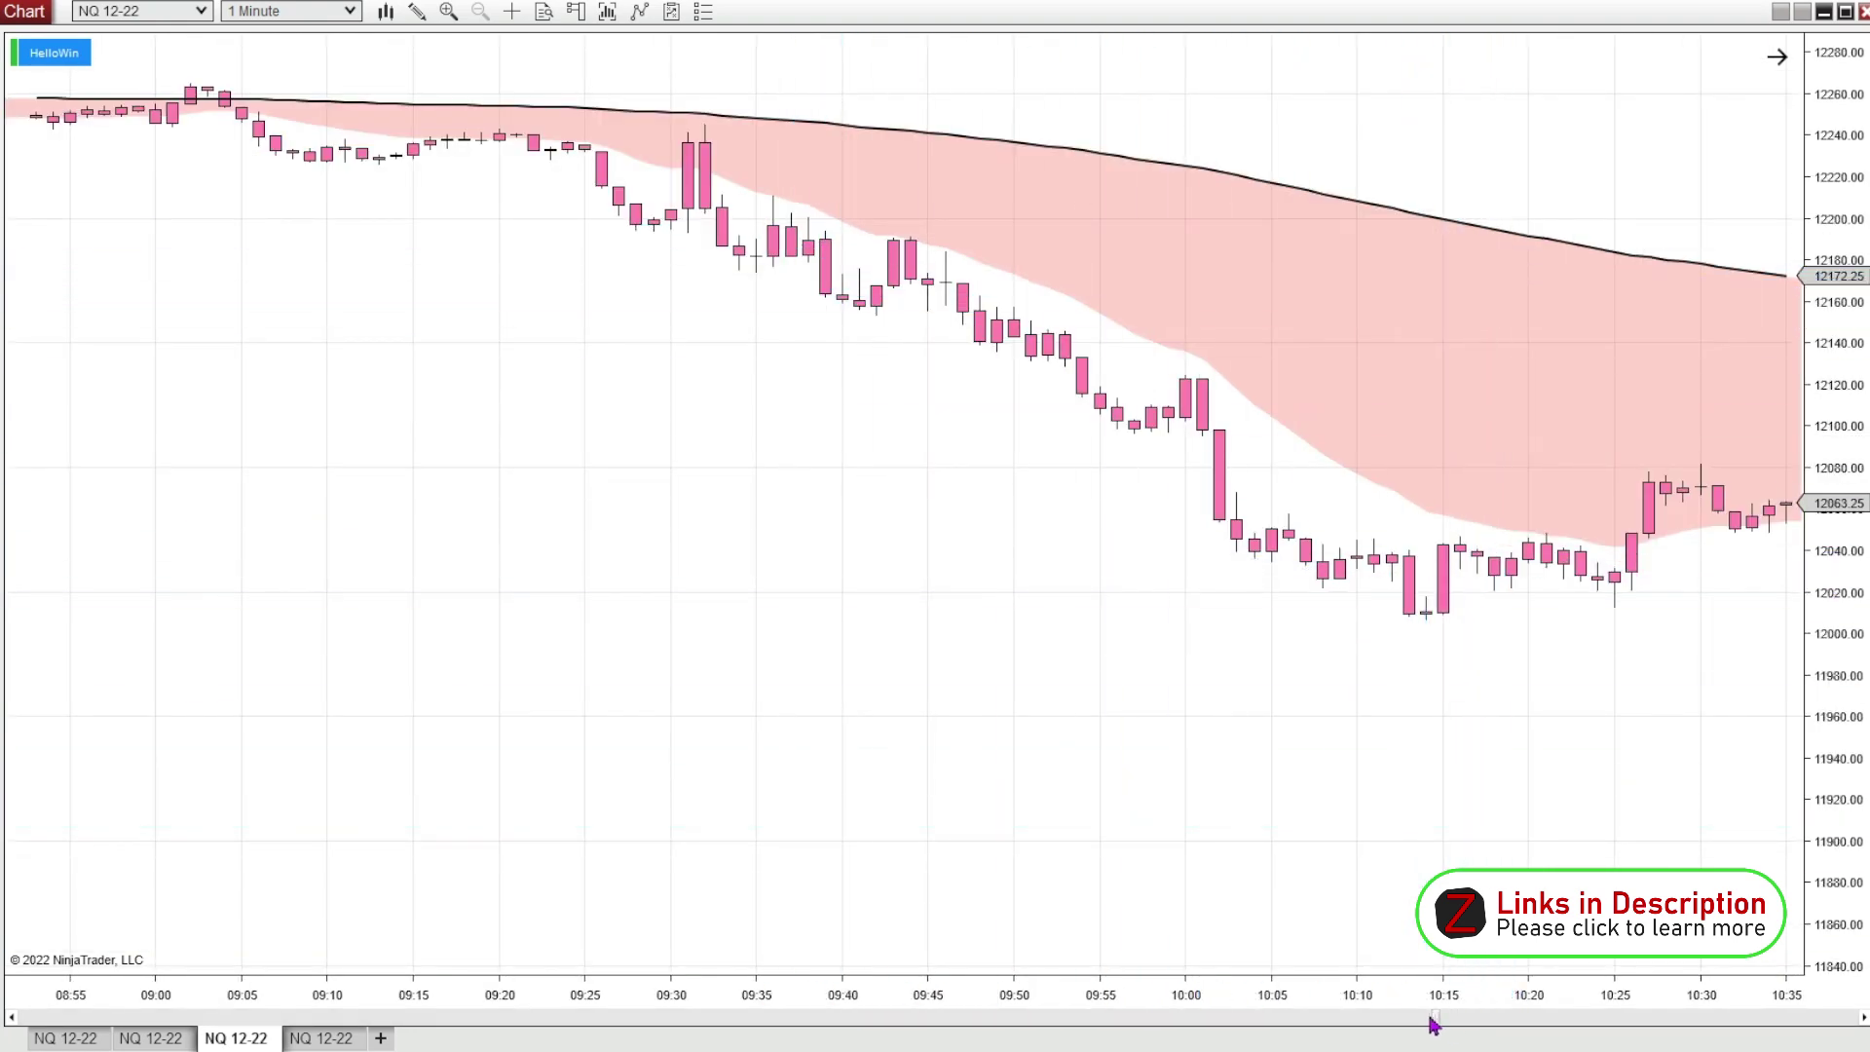
{"action": "scroll", "coordinate": [1440, 1022], "scroll_direction": "down", "scroll_amount": 3}
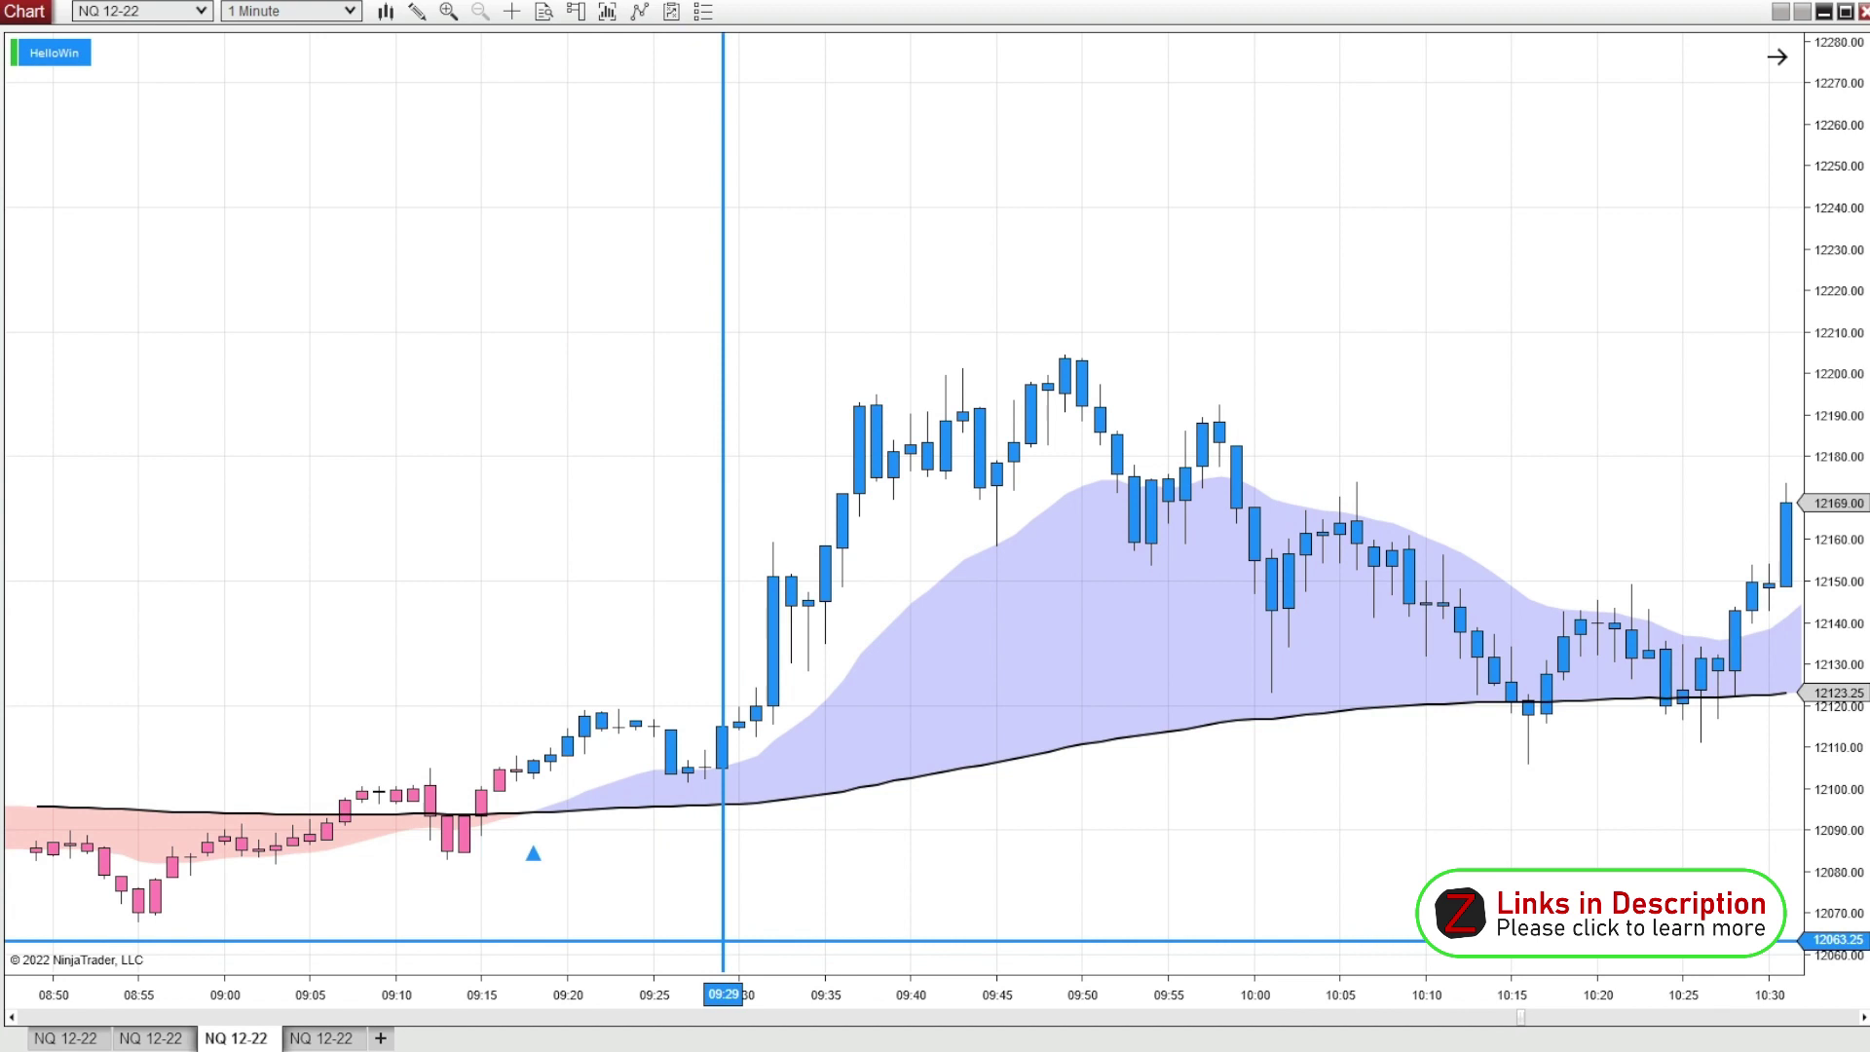